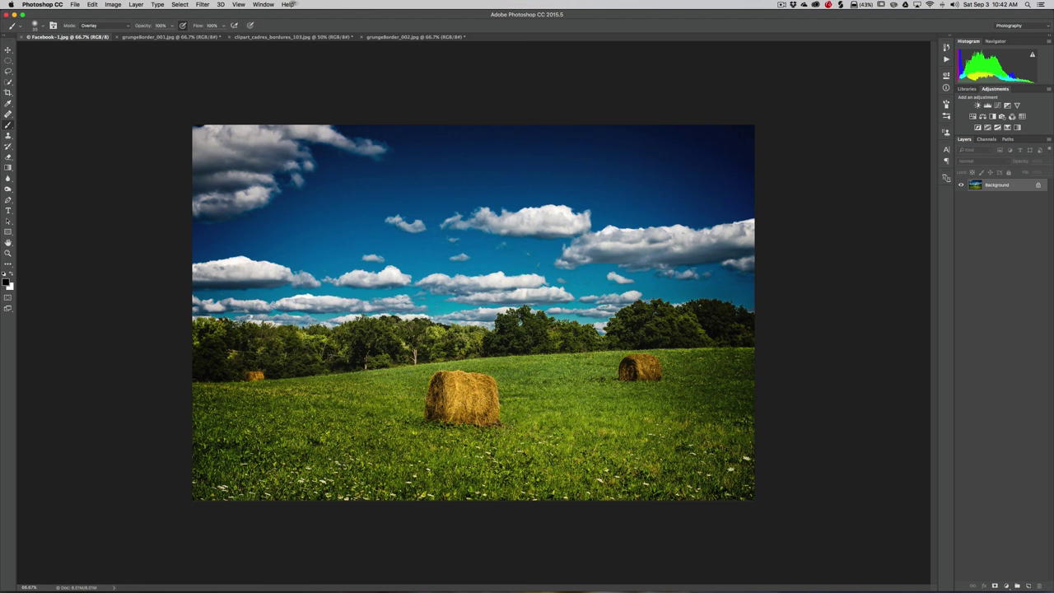
- Review the grunge border, red gem border and hay-bale photo, keeping the Photography workspace
click(177, 38)
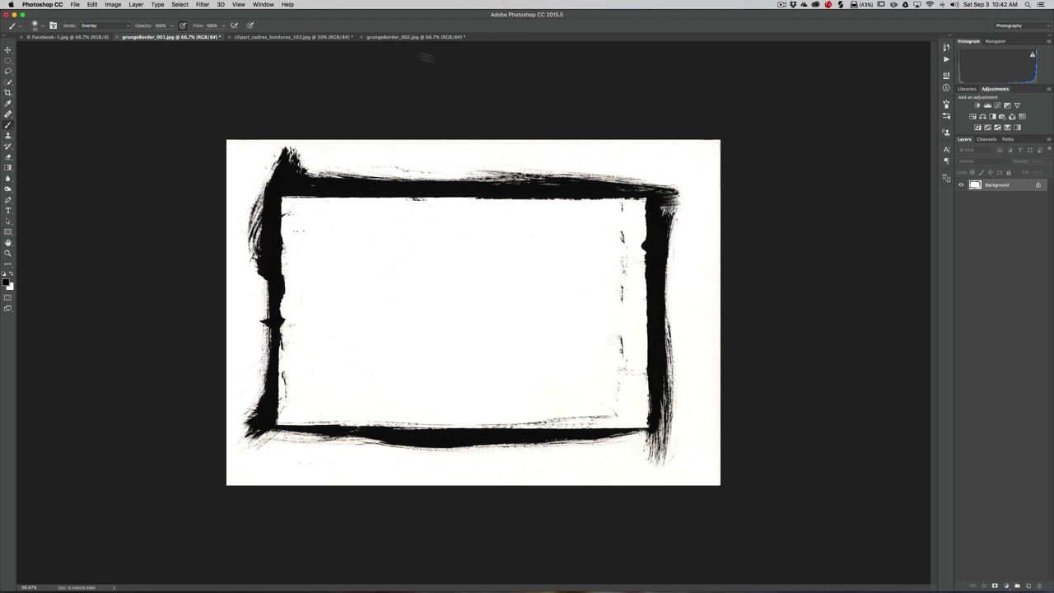
click(305, 37)
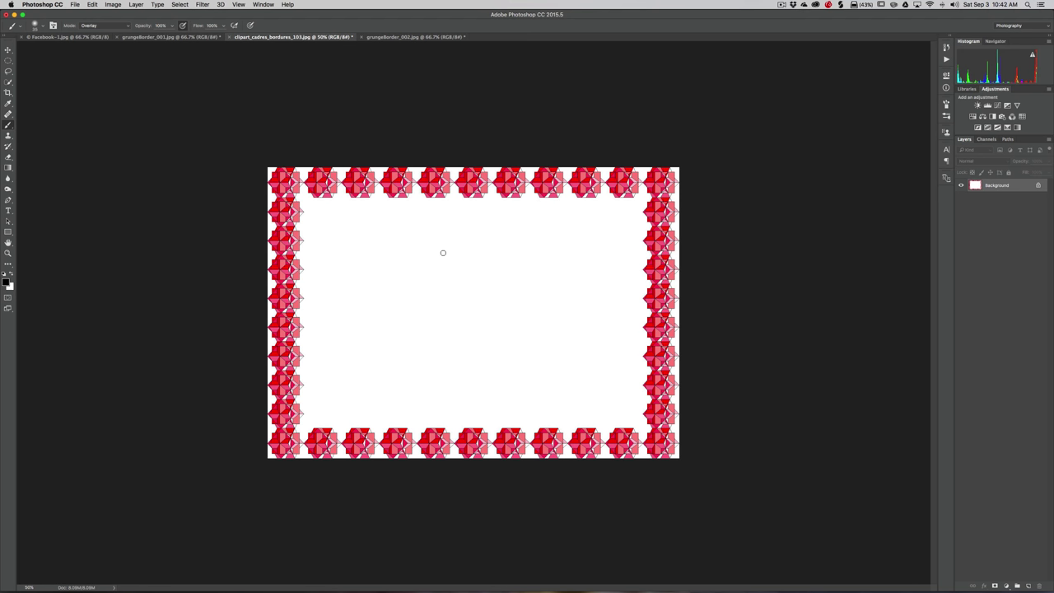
click(177, 37)
click(256, 38)
click(57, 38)
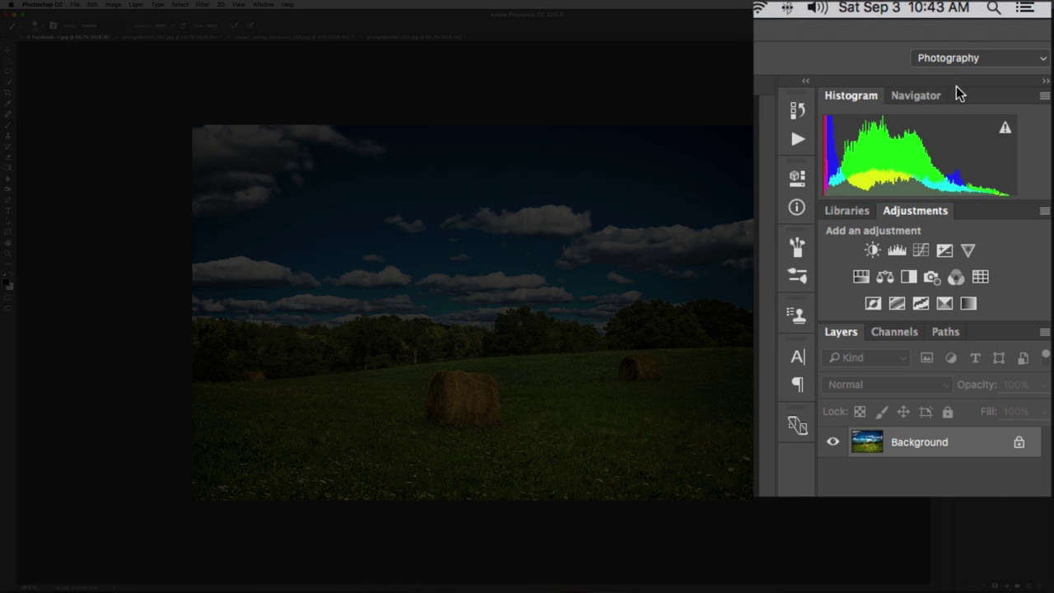
click(1007, 61)
click(967, 58)
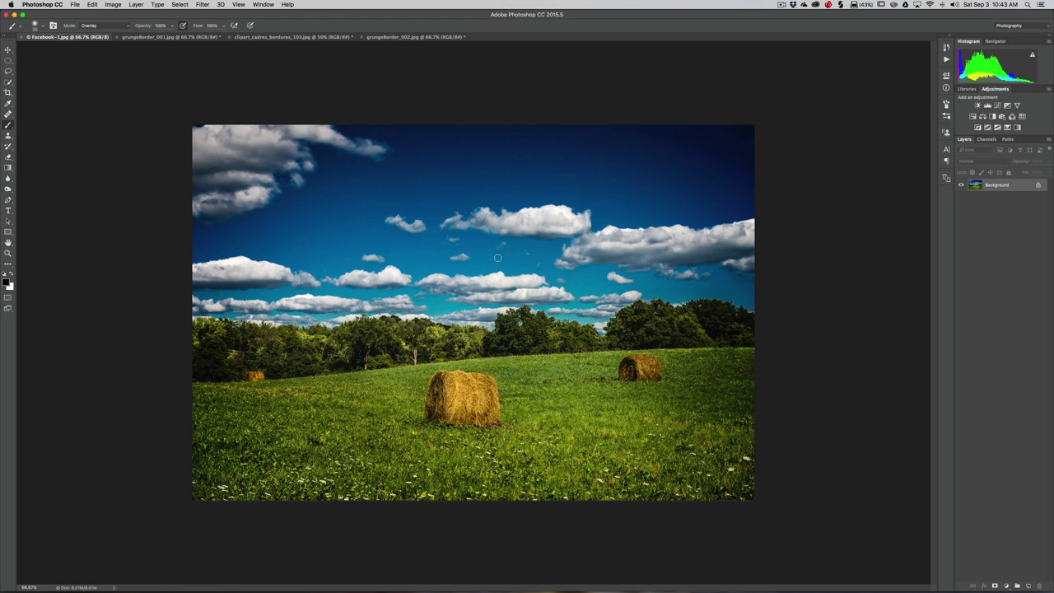
- Shift-drag the hay-bale photo into clipart_cadres_bordures_103.jpg as a centred Layer 1
key(v)
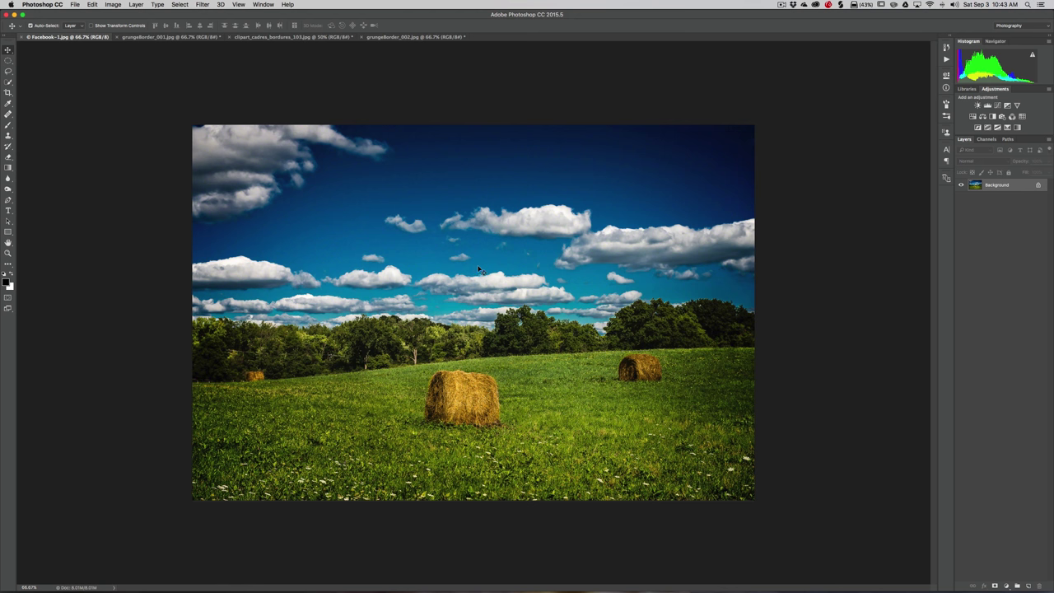
click(459, 274)
drag(459, 274, 463, 310)
key(shift)
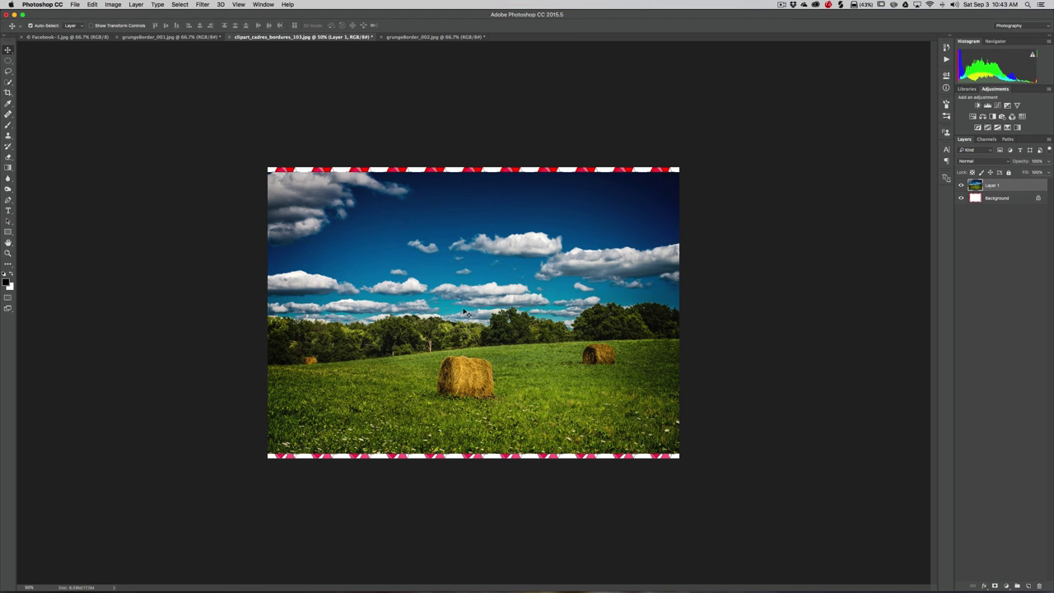
- Try a corner resize of the photo, then cancel the distorted result
key(super+t)
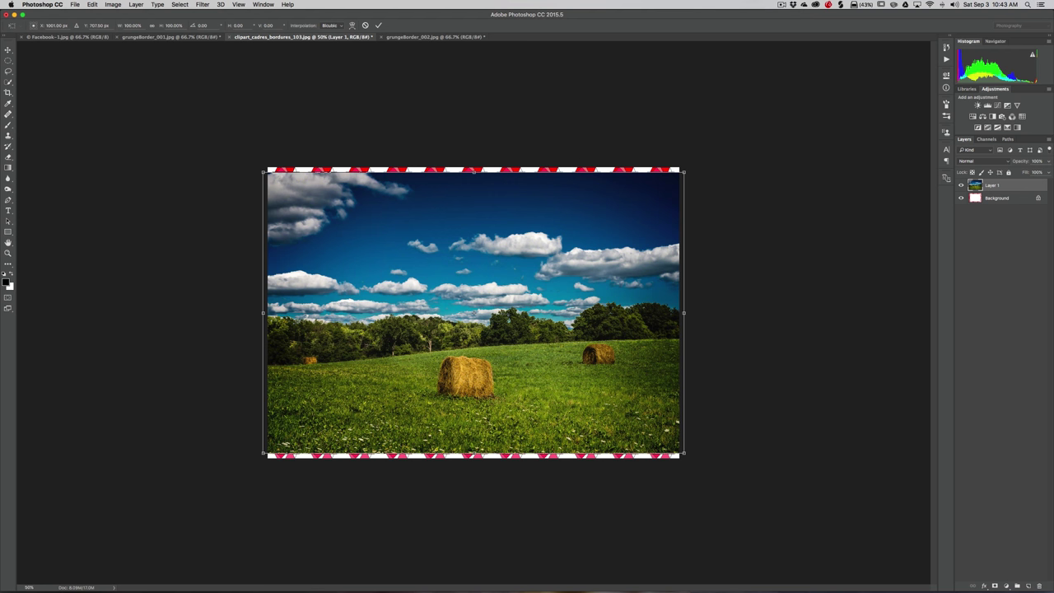
drag(683, 172, 679, 124)
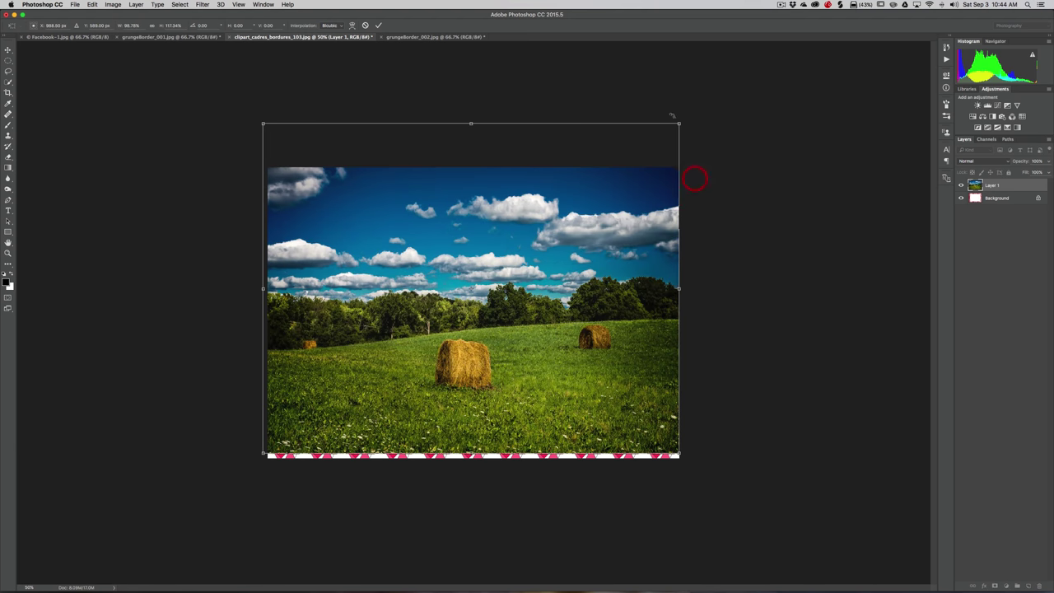
click(364, 24)
- Scale the photo proportionally from its centre to about 92.38% and commit
key(super+t)
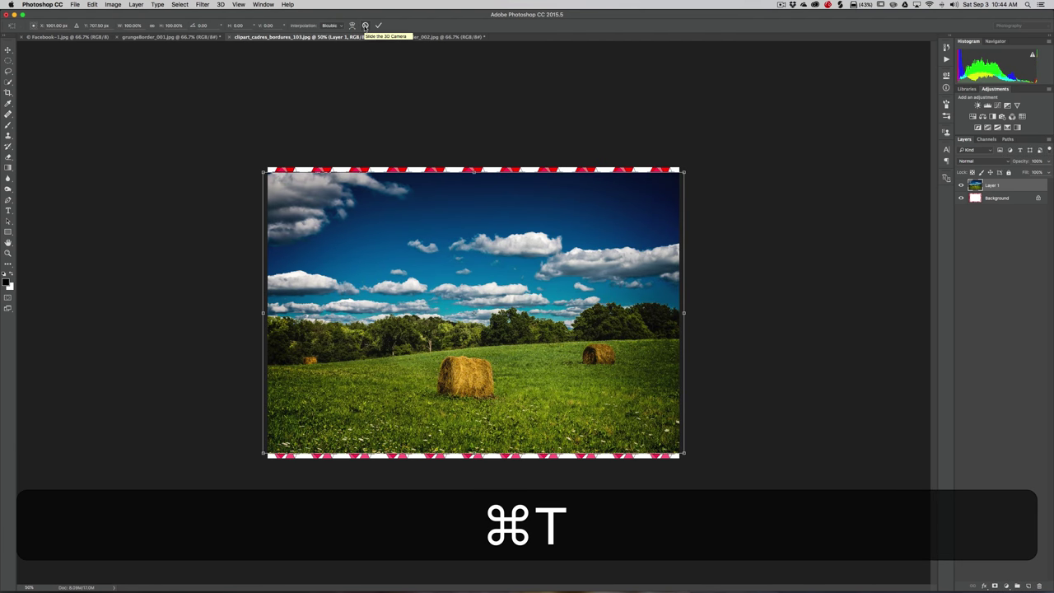
key(shift)
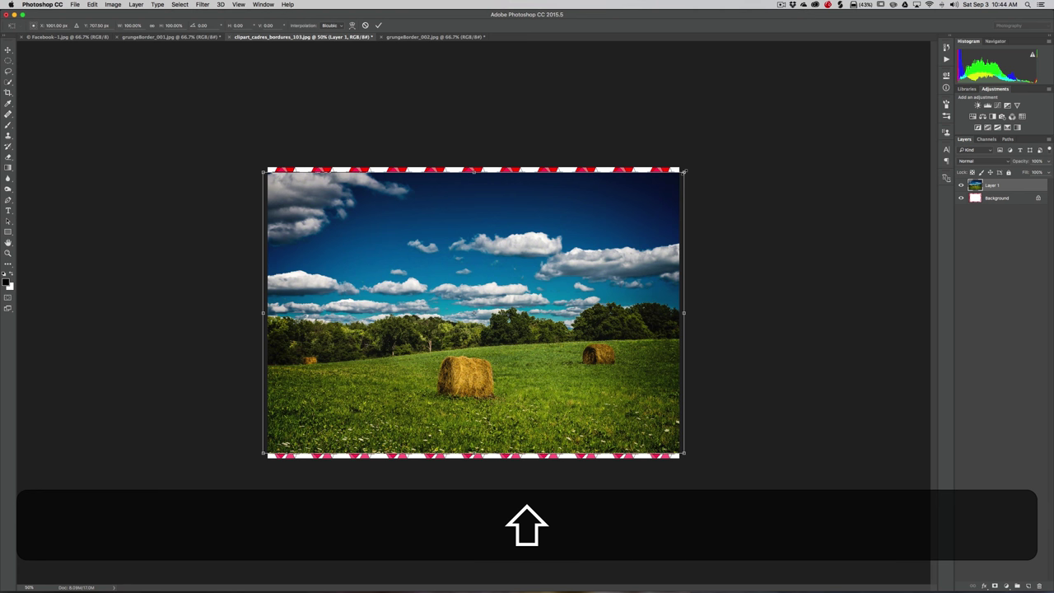
key(alt)
mouse_move(684, 171)
mouse_down()
mouse_move(628, 207)
mouse_move(677, 175)
mouse_move(672, 188)
mouse_up()
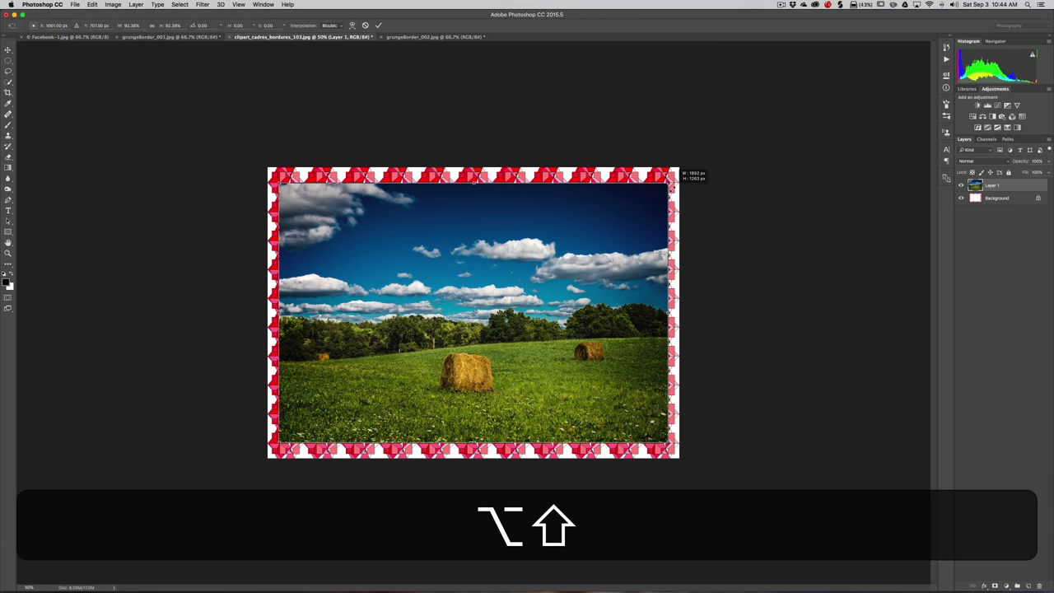
drag(671, 189, 672, 189)
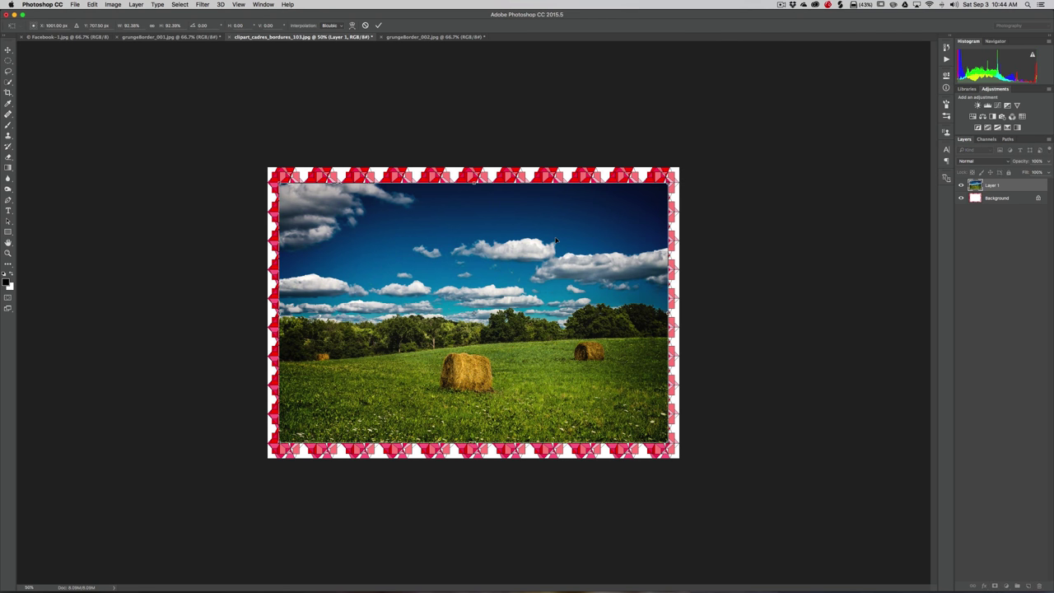
click(377, 26)
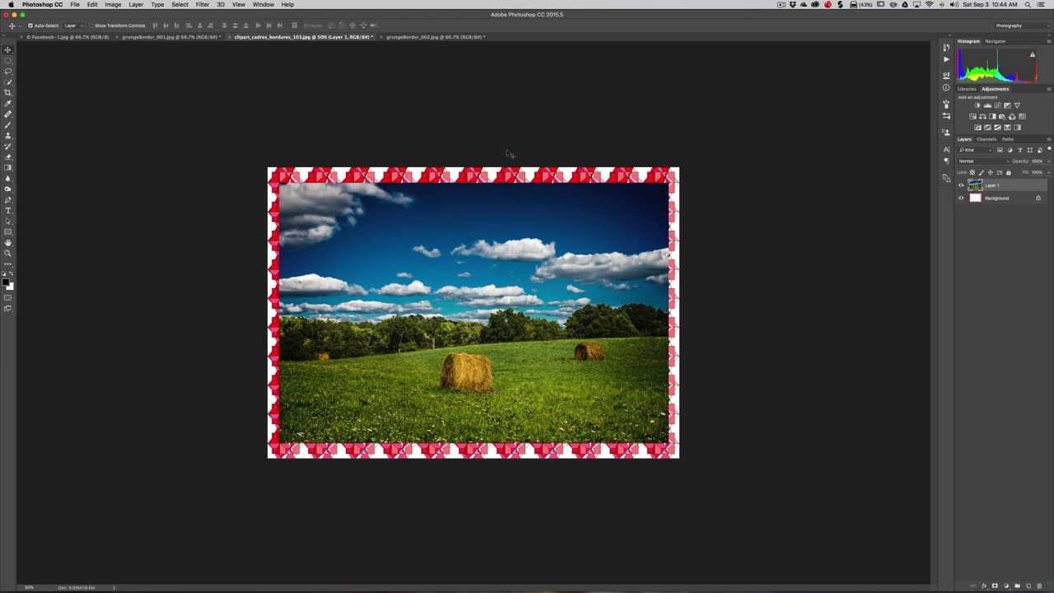
click(997, 198)
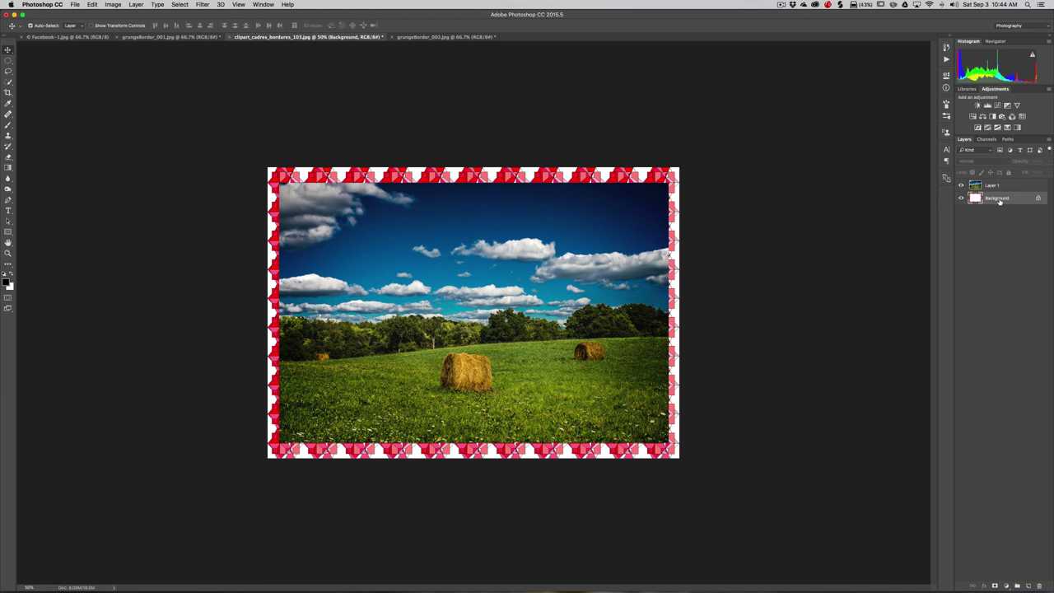
- Unlock the gem border's Background into Layer 0 and drag it above Layer 1
mouse_move(1008, 201)
mouse_down()
mouse_move(1004, 177)
mouse_move(1014, 181)
mouse_up()
click(1038, 199)
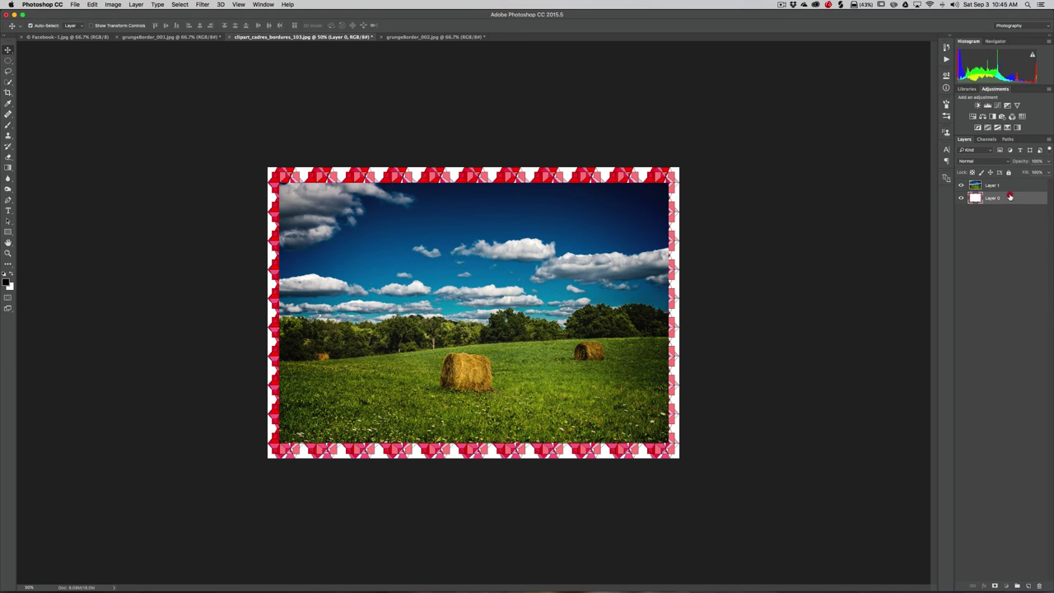
drag(1010, 197, 1008, 185)
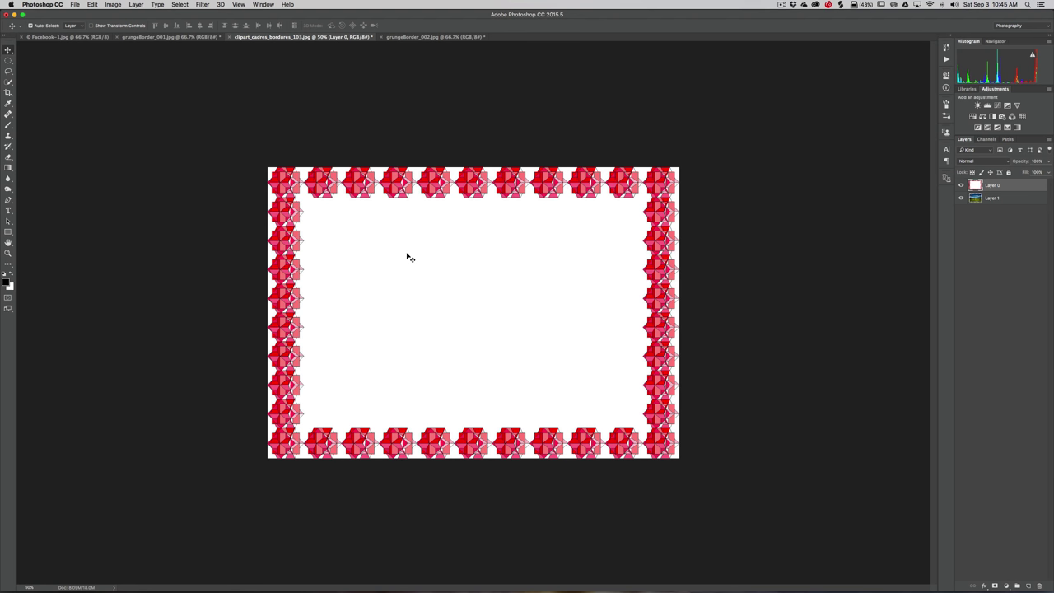
- Magic Wand-select the gem border's white interior, delete it, and deselect
key(w)
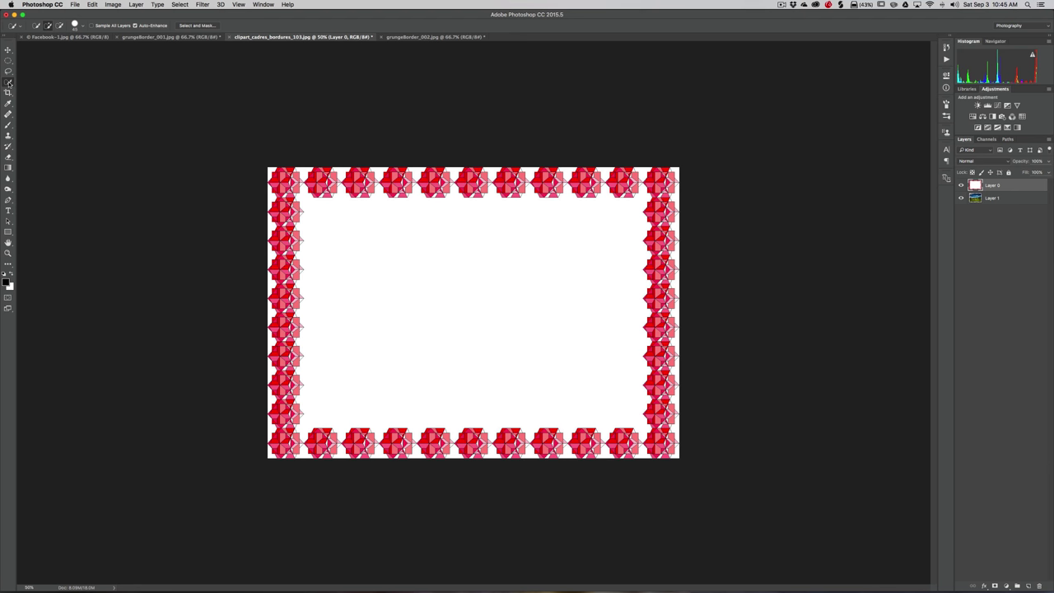
click(9, 83)
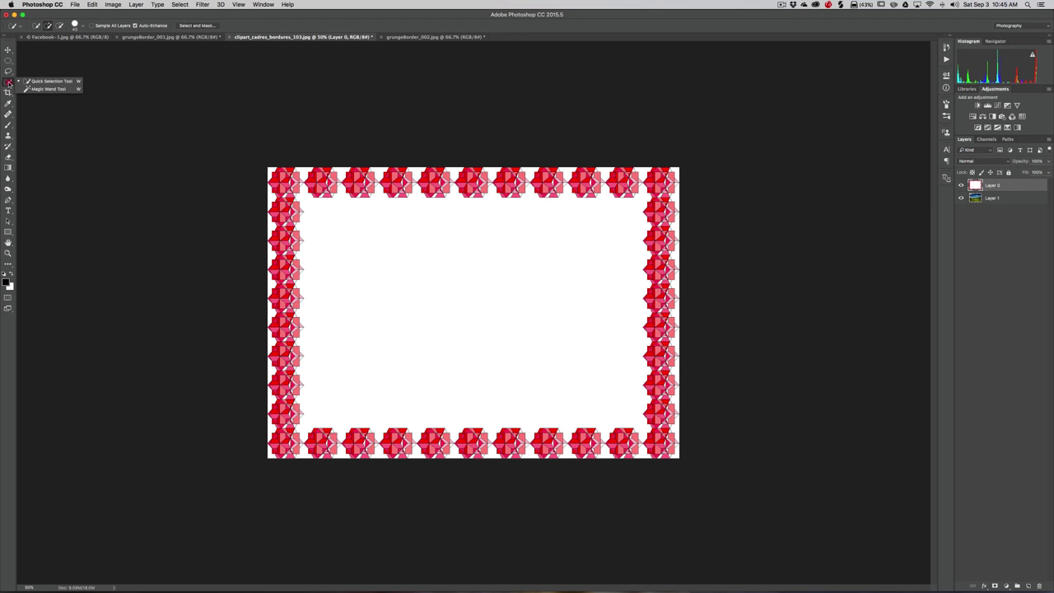
click(58, 89)
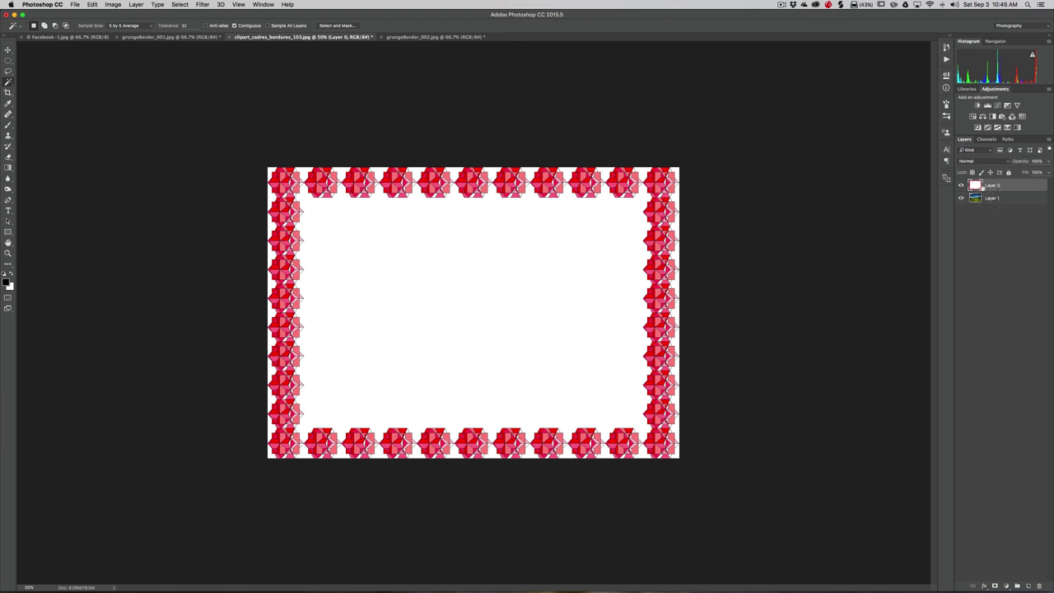
click(474, 293)
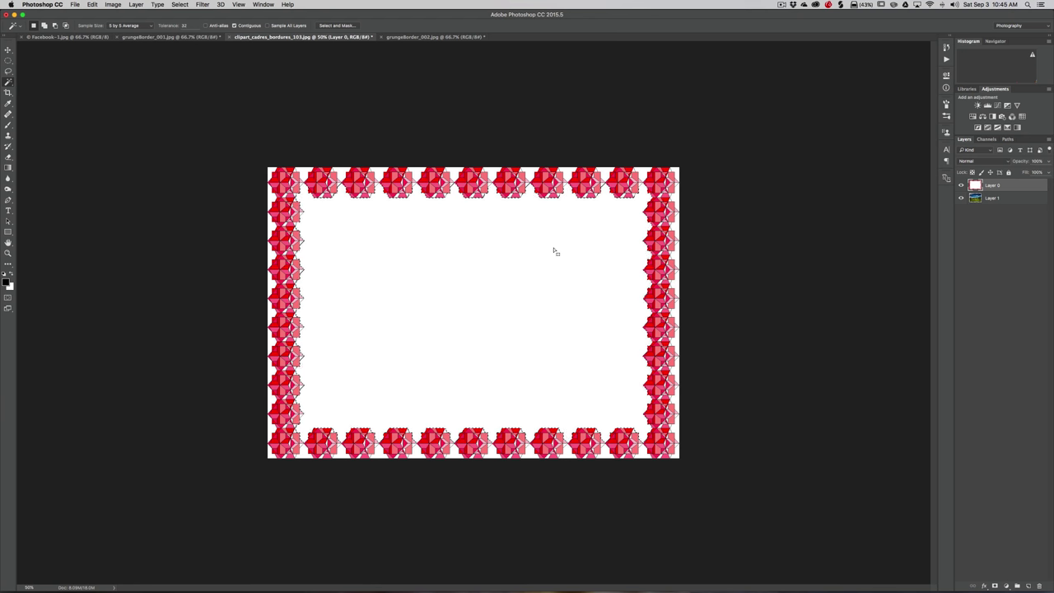
key(BackSpace)
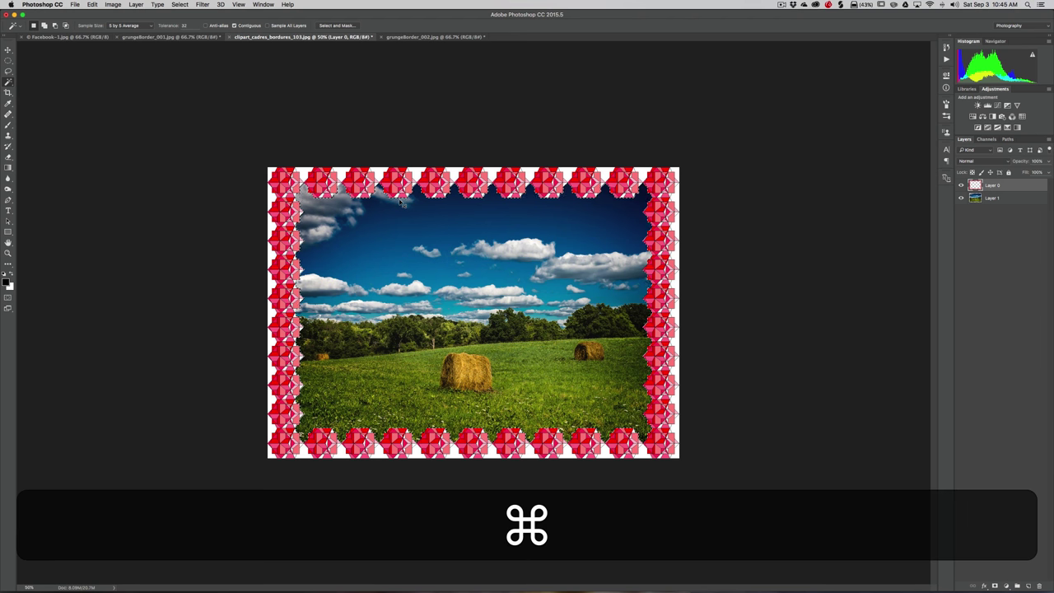
key(super+d)
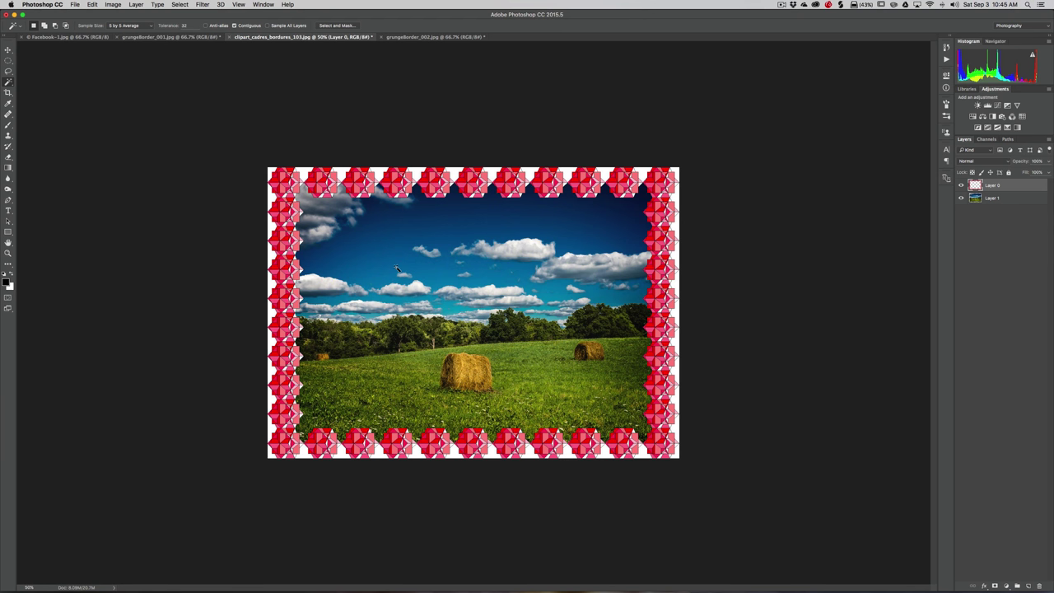
click(183, 37)
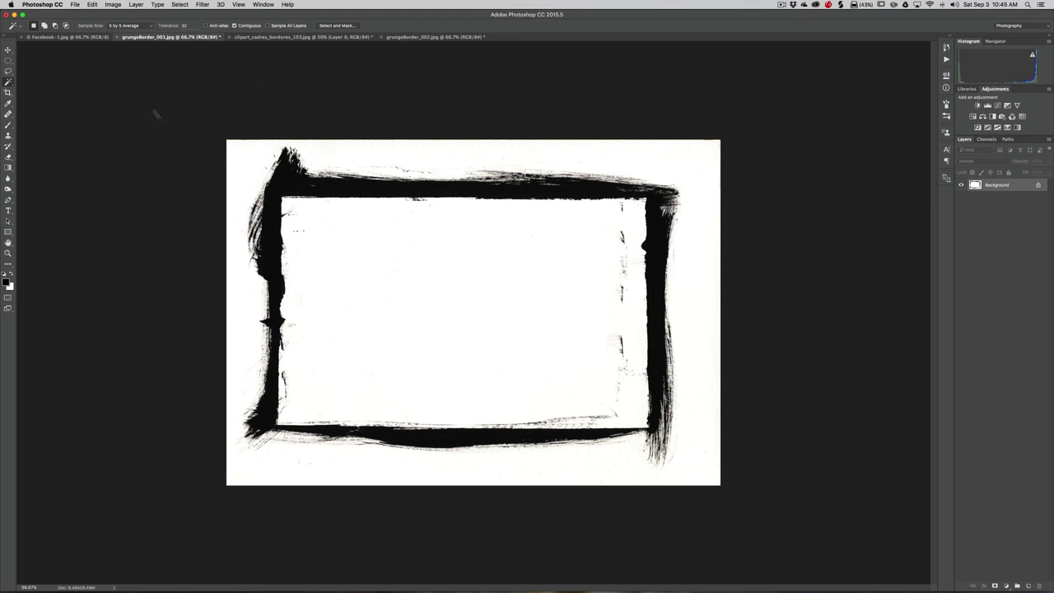
- Shift-drag the hay-bale photo centred into grungeBorder_001 and start Free Transform
click(66, 37)
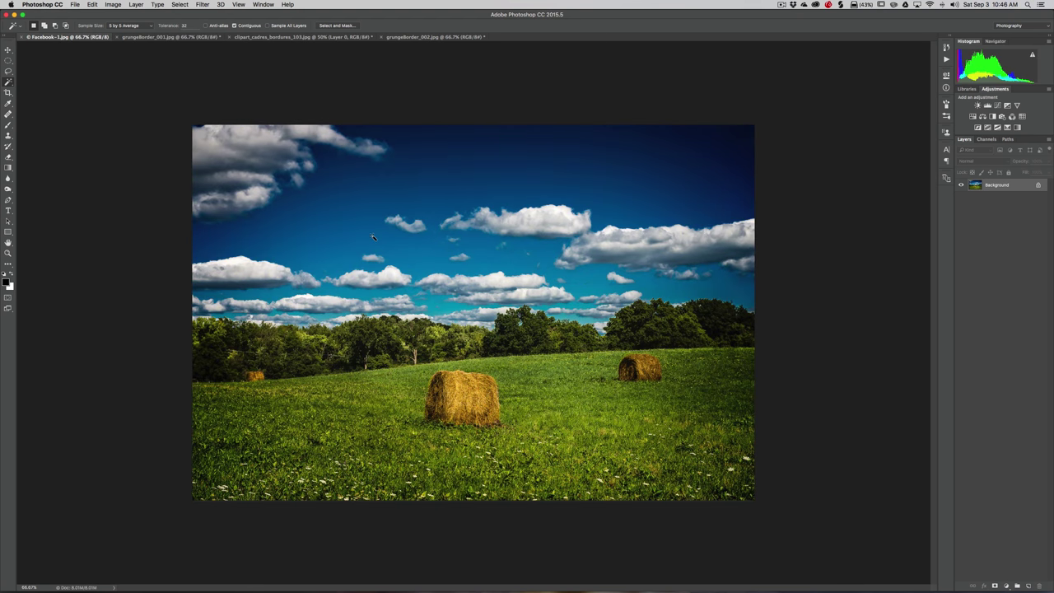
key(v)
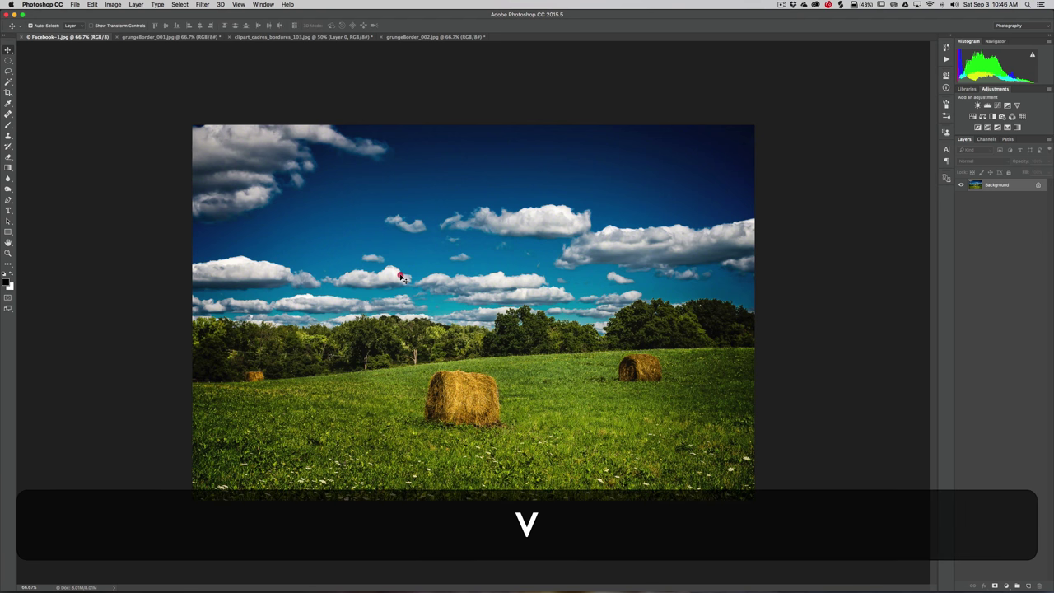
click(190, 36)
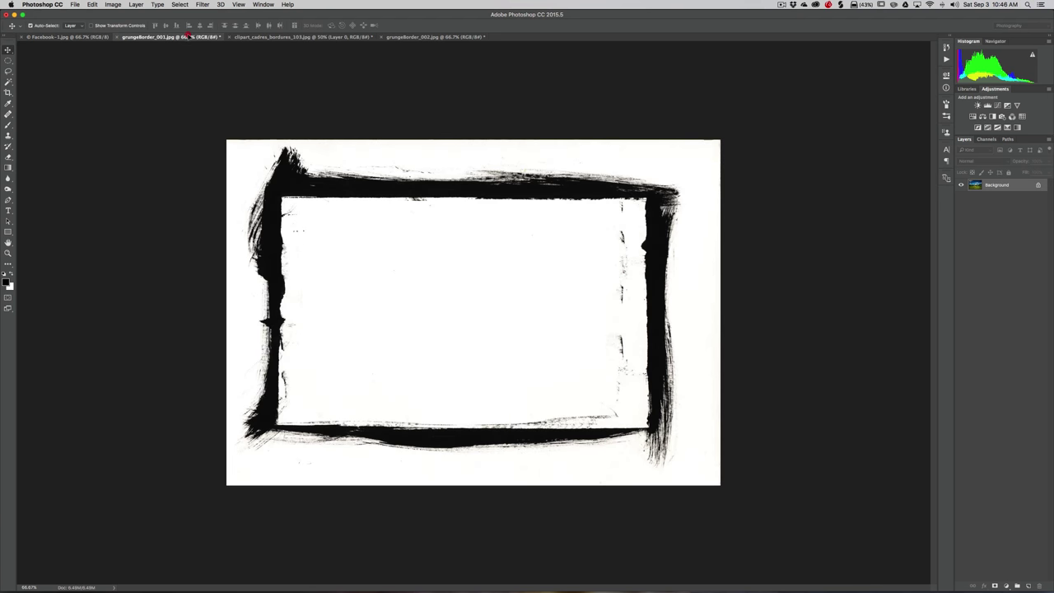
key(shift)
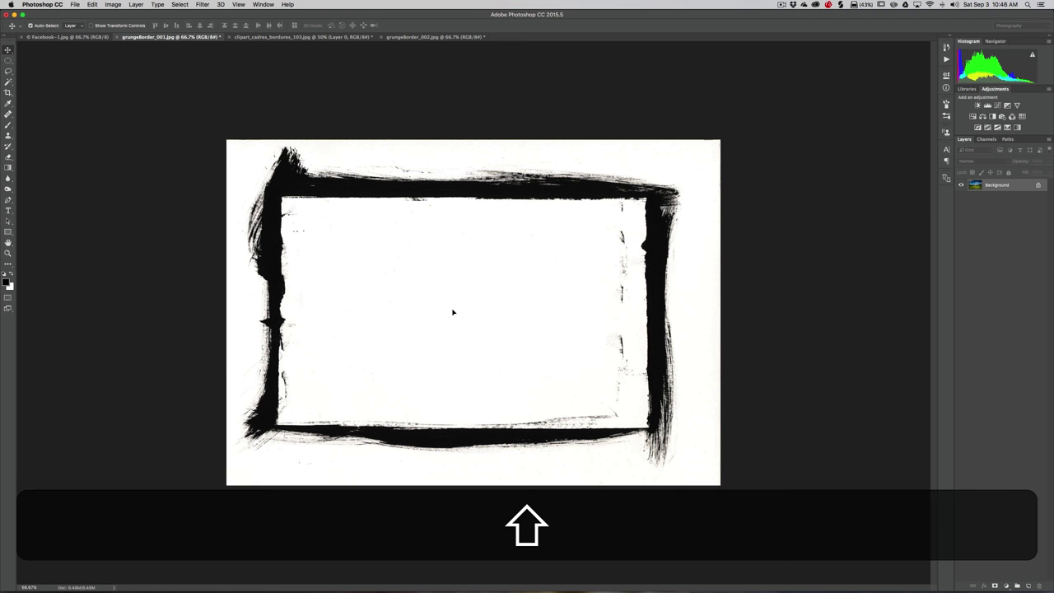
drag(452, 312, 452, 312)
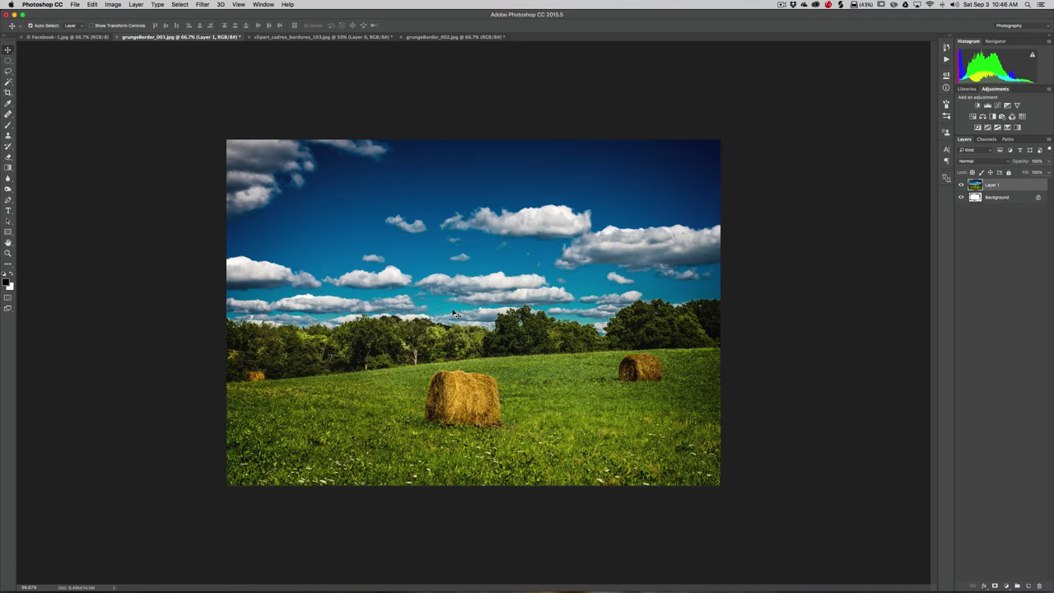
key(super+t)
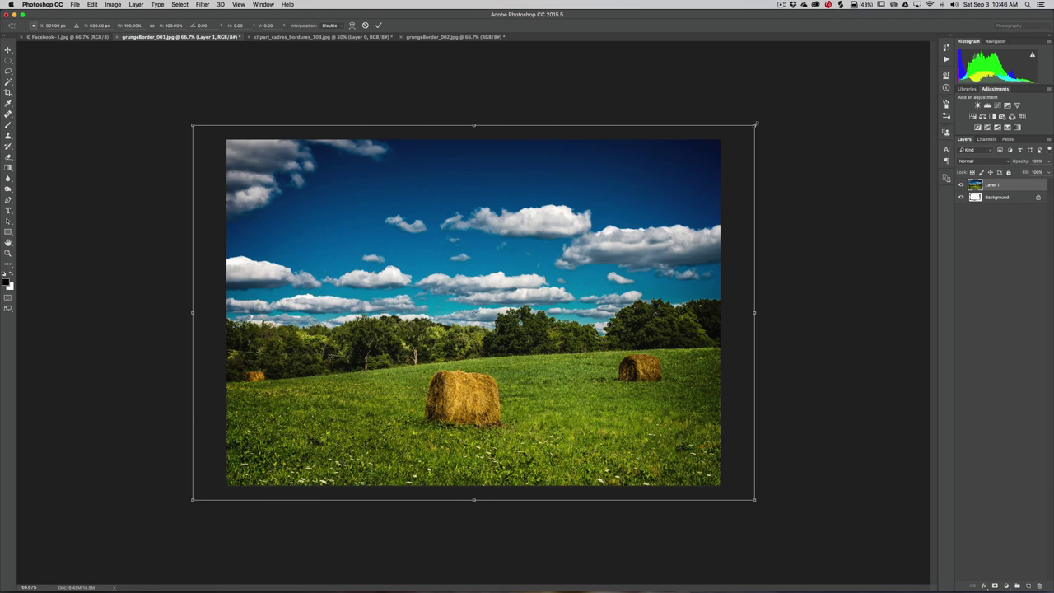
- Shrink the photo from its centre, stretch its left edge to the frame, and commit
key(shift)
key(alt)
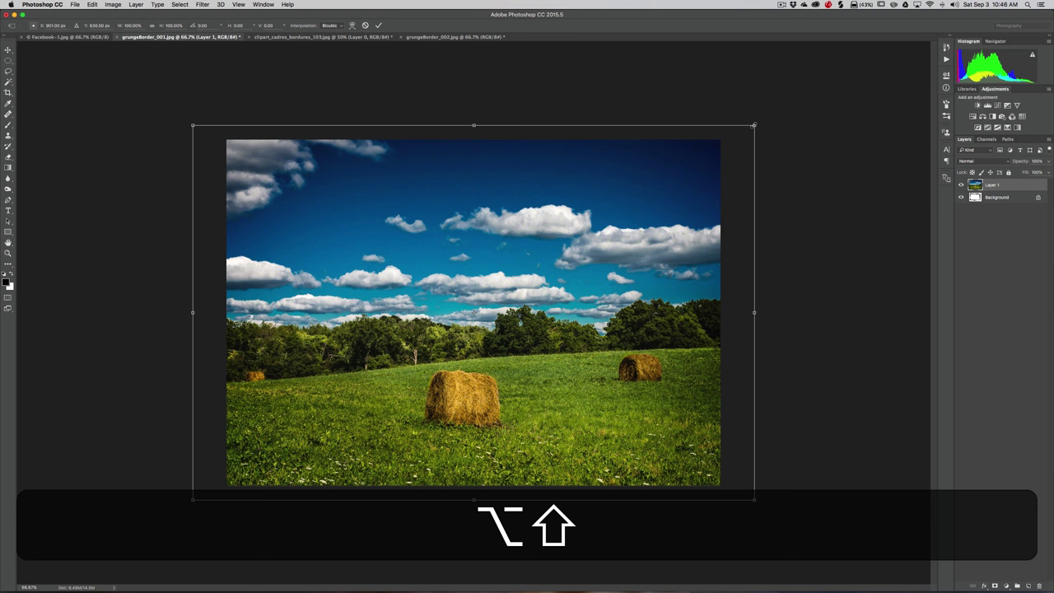
drag(753, 125, 651, 191)
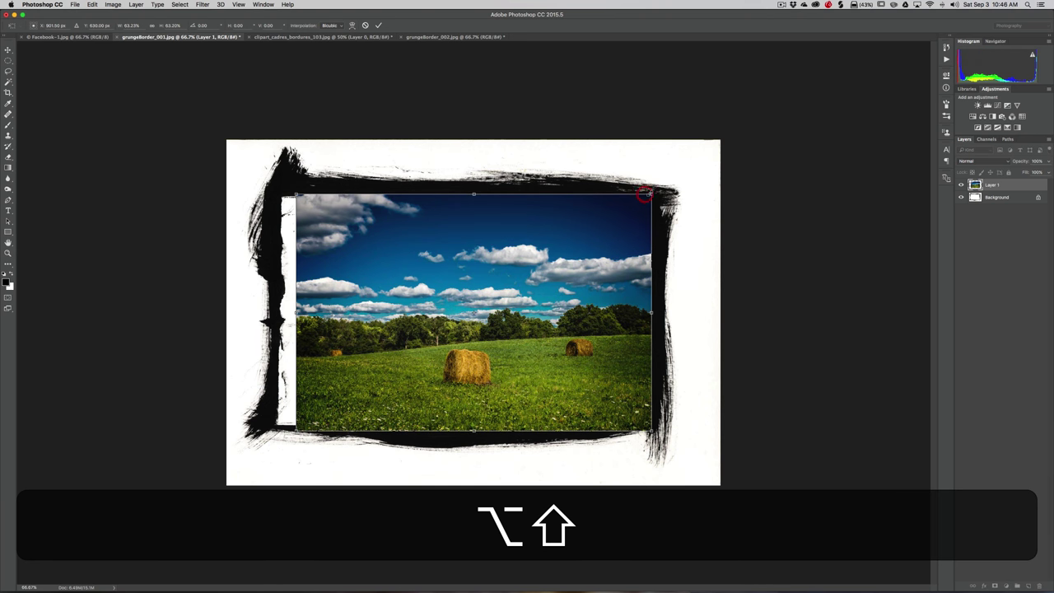
scroll(650, 190, down, 5)
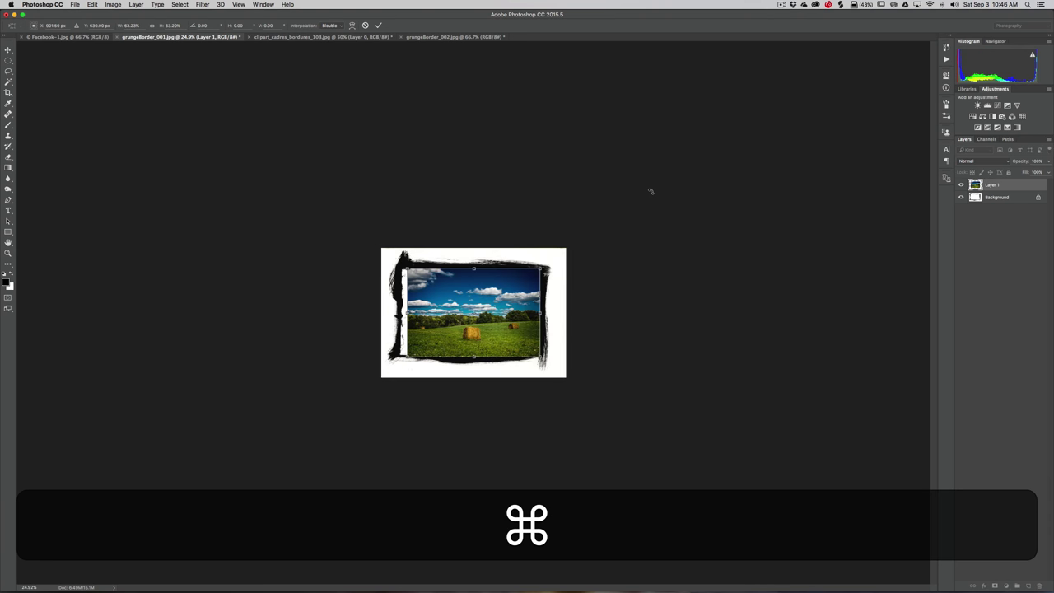
key(super+0)
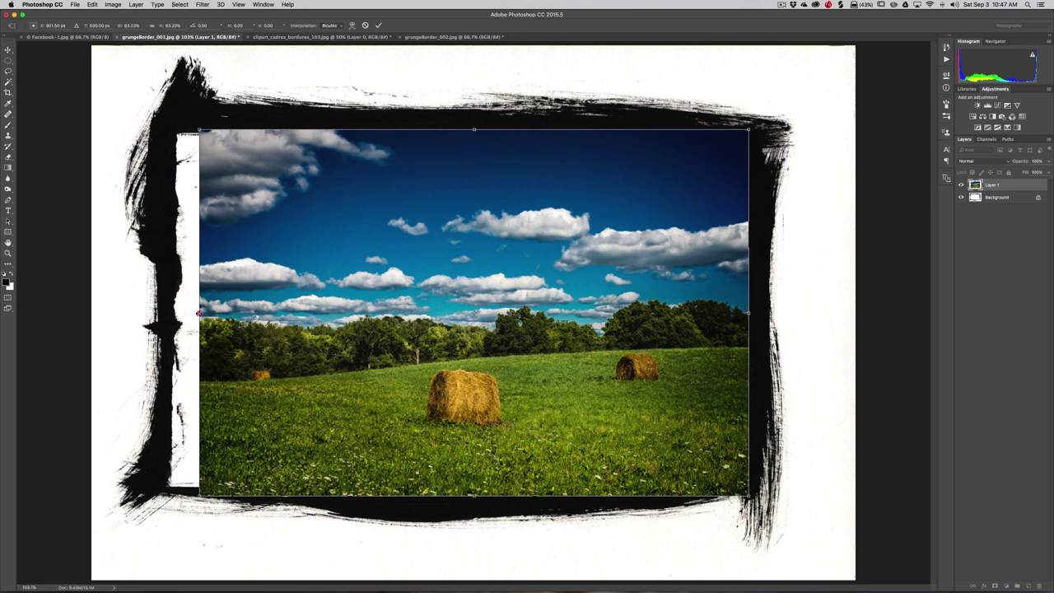
drag(197, 313, 163, 312)
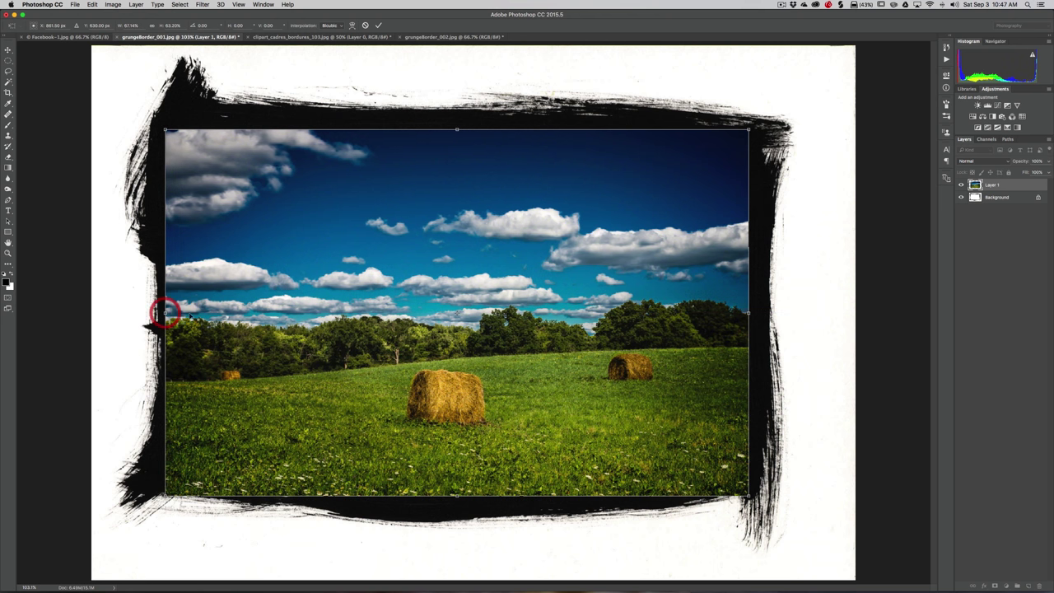
click(378, 25)
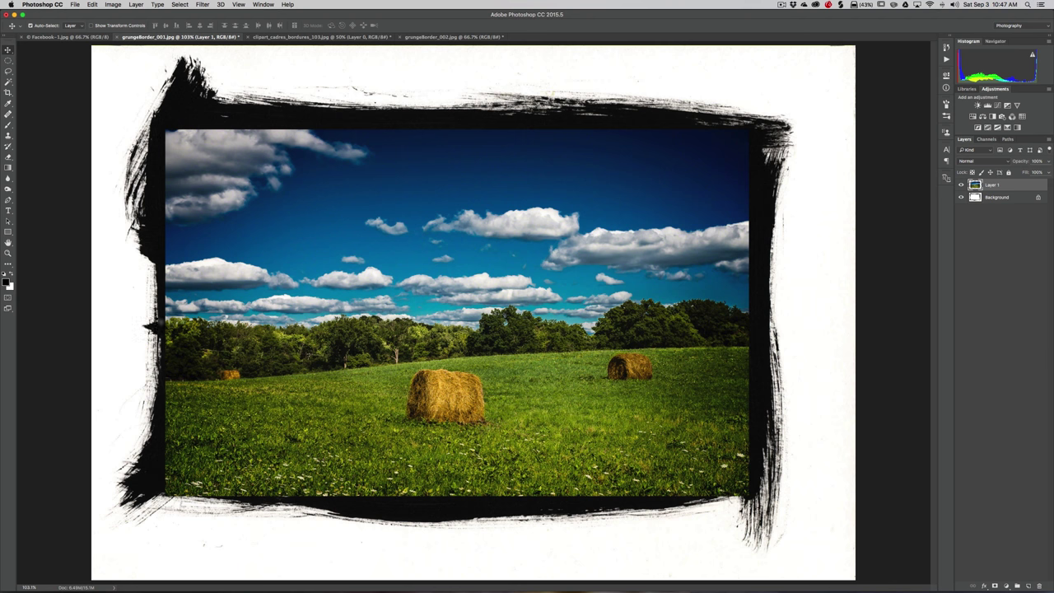
- Unlock the Background layers of grungeBorder_001 and grungeBorder_002 into Layer 0
click(979, 199)
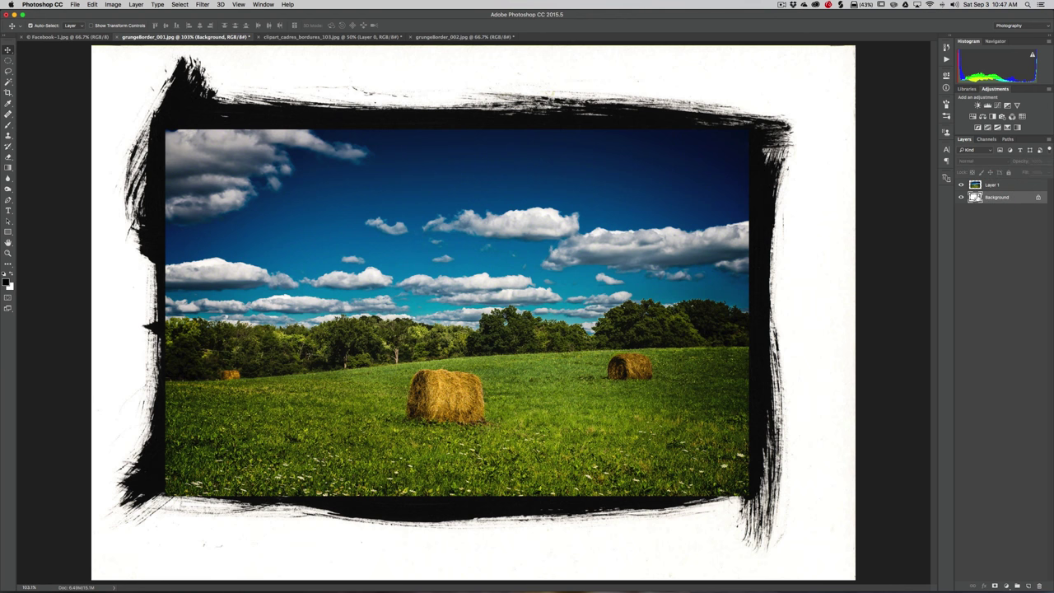
click(1037, 198)
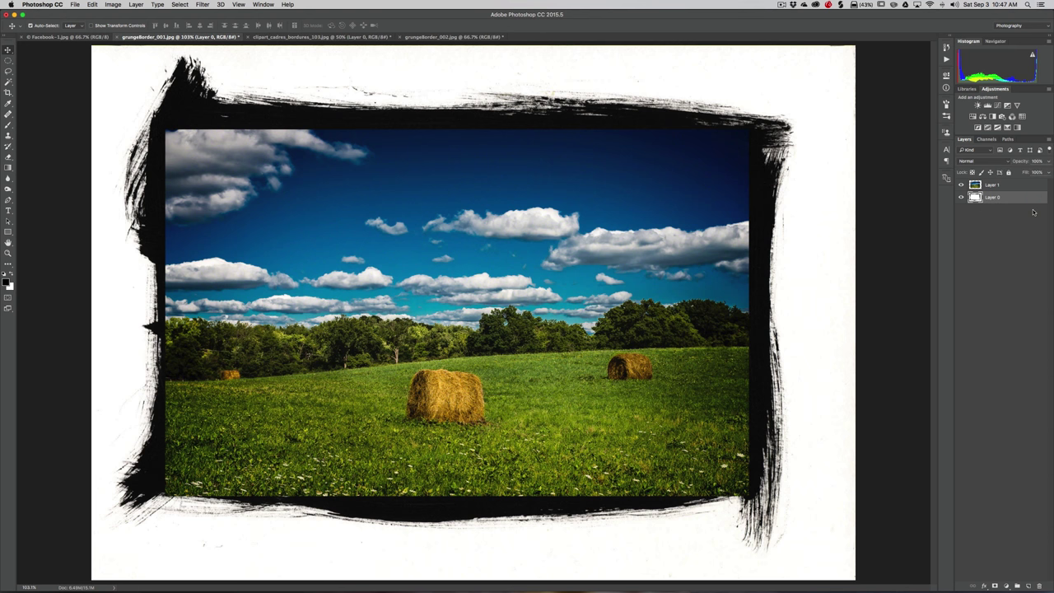
click(437, 37)
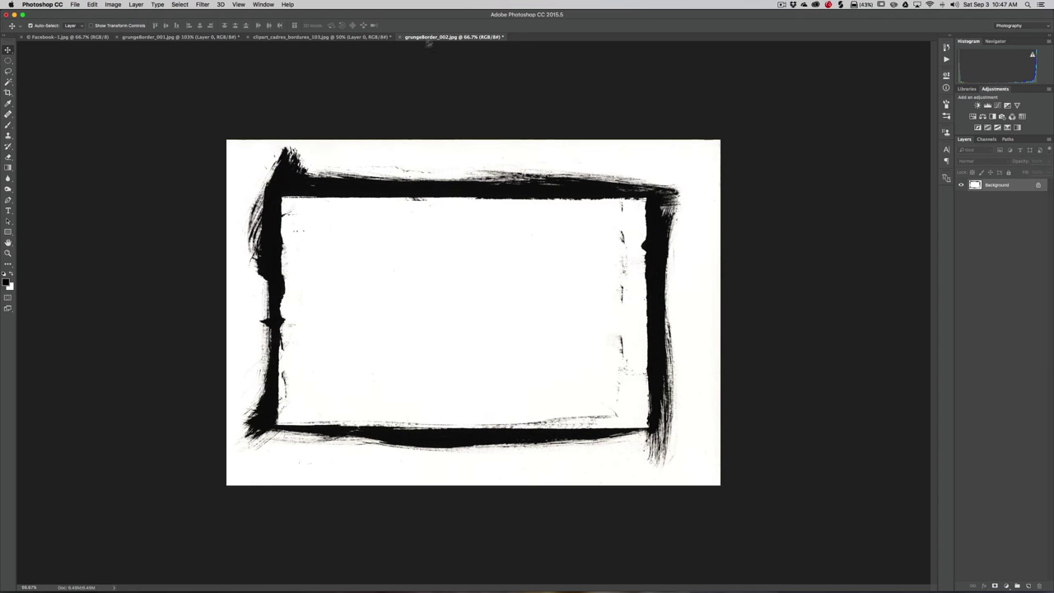
click(1036, 185)
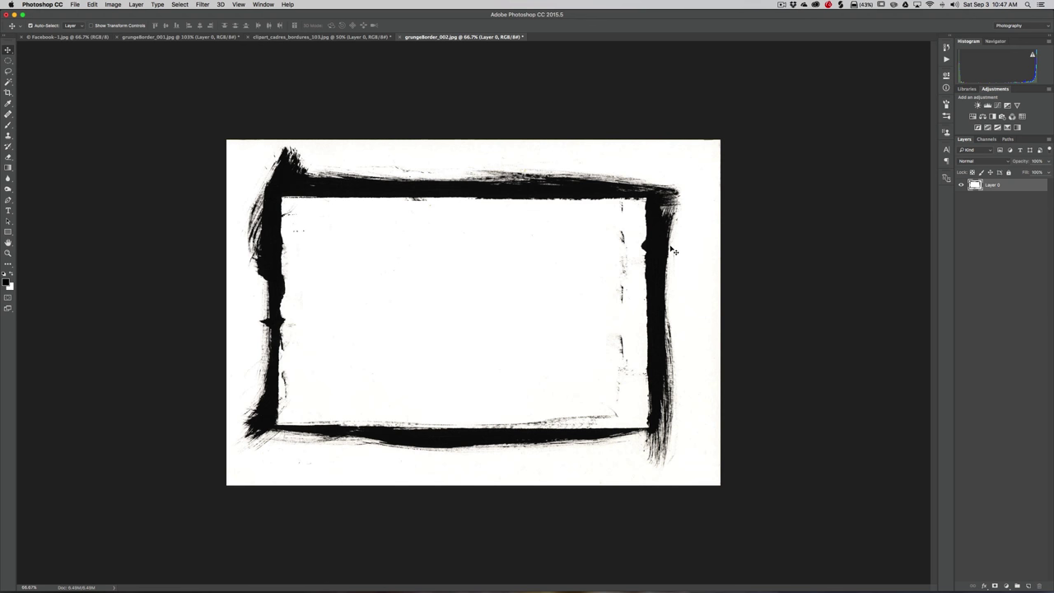
- Try narrowing the grungeBorder_002 frame with Free Transform, then cancel it
key(super)
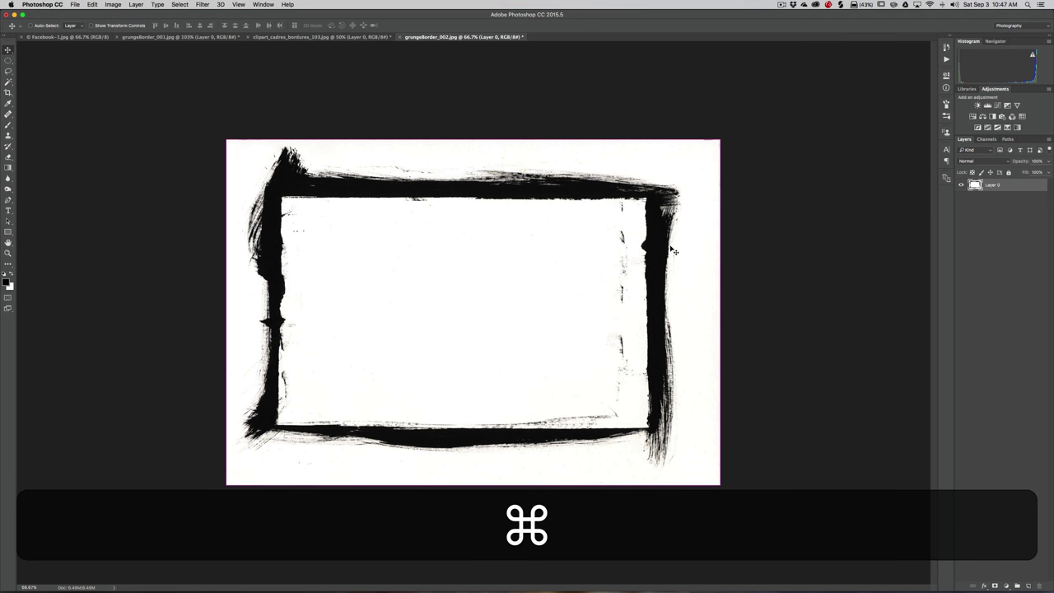
key(super+t)
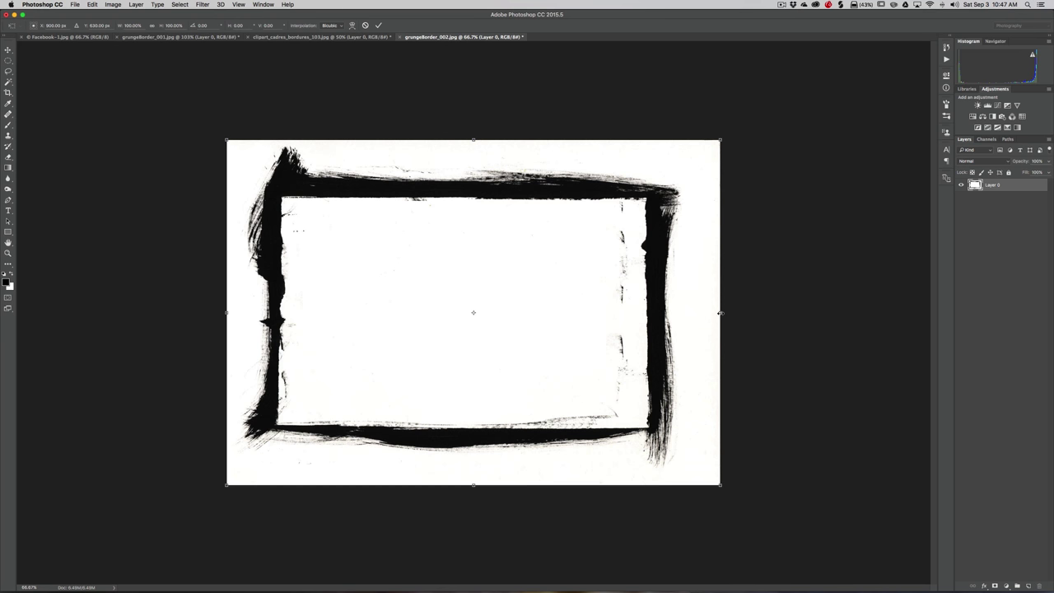
mouse_move(720, 313)
mouse_down()
mouse_move(651, 312)
mouse_move(714, 312)
mouse_move(675, 314)
mouse_move(713, 313)
mouse_move(704, 313)
mouse_up()
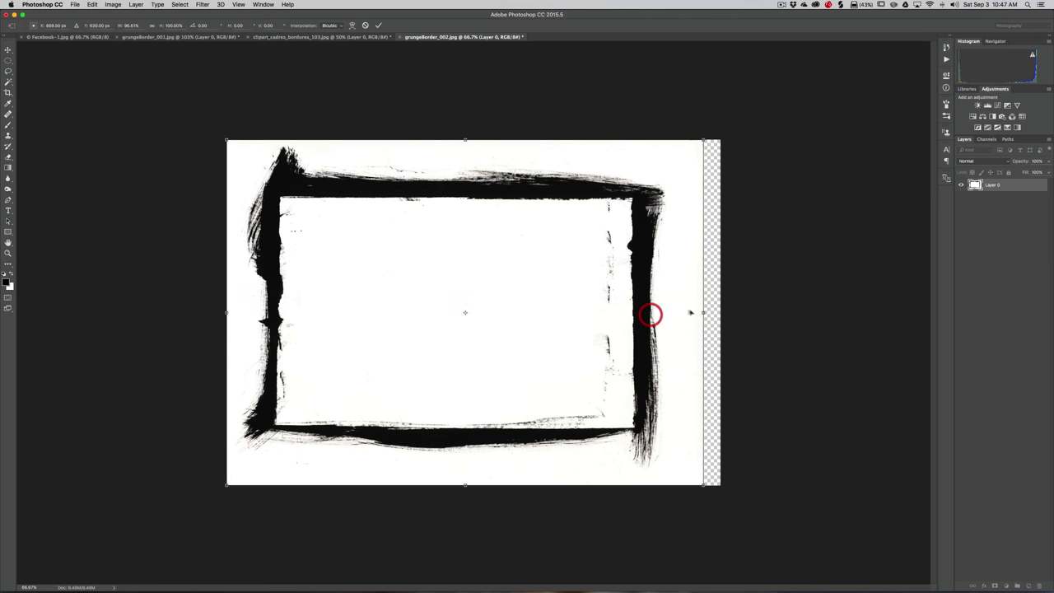
click(364, 25)
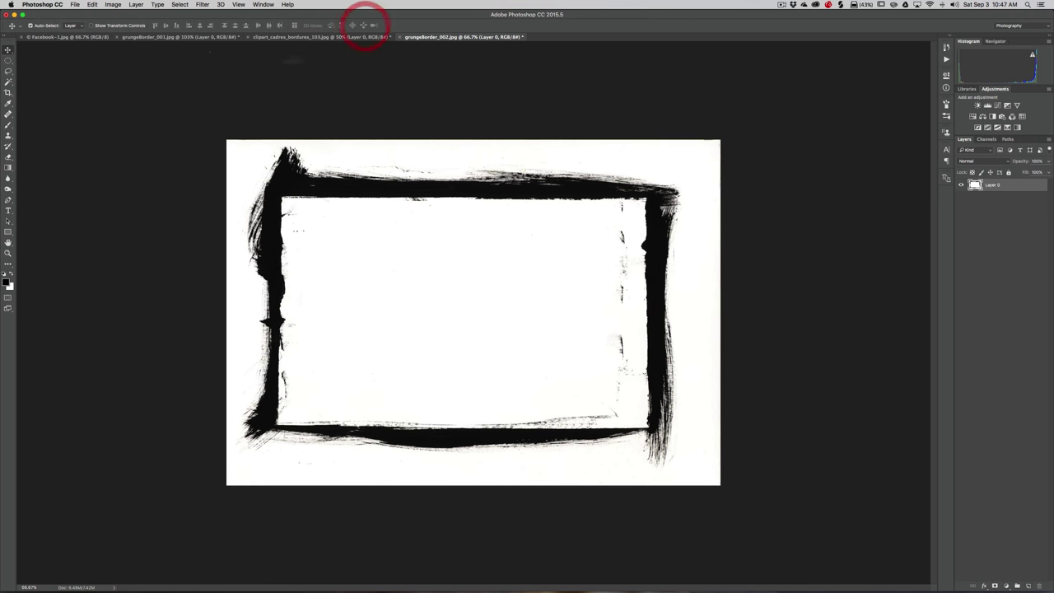
- In grungeBorder_001, move the frame's Layer 0 above the landscape's Layer 1
click(170, 37)
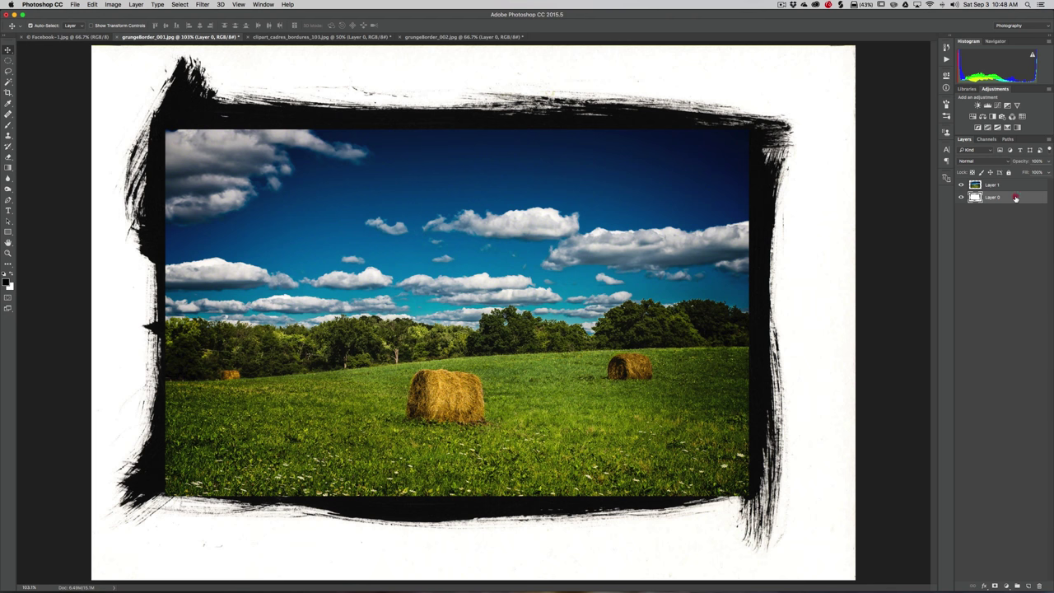
drag(1015, 198, 1014, 185)
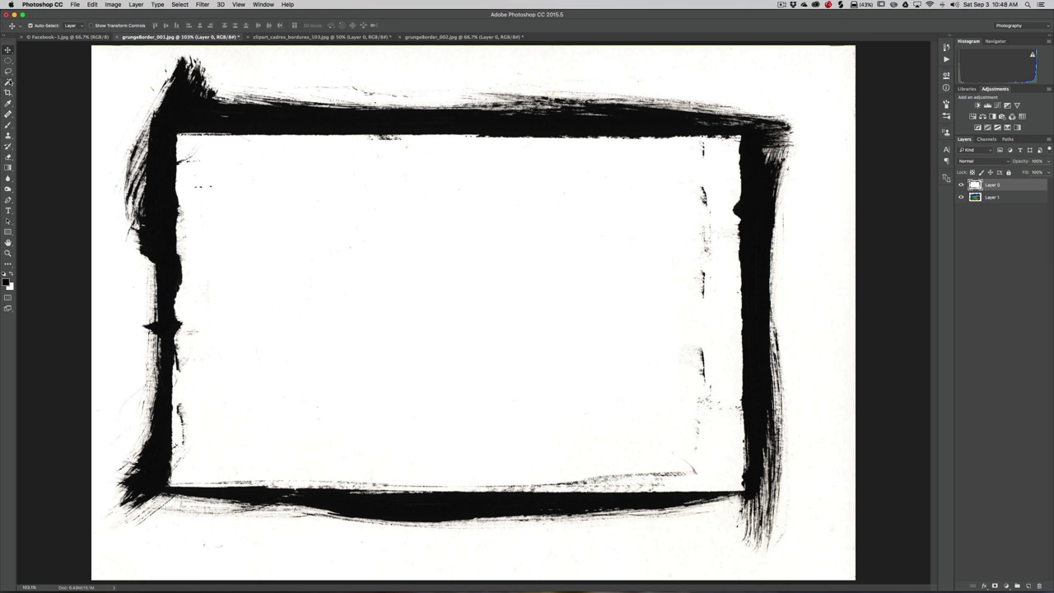
click(10, 81)
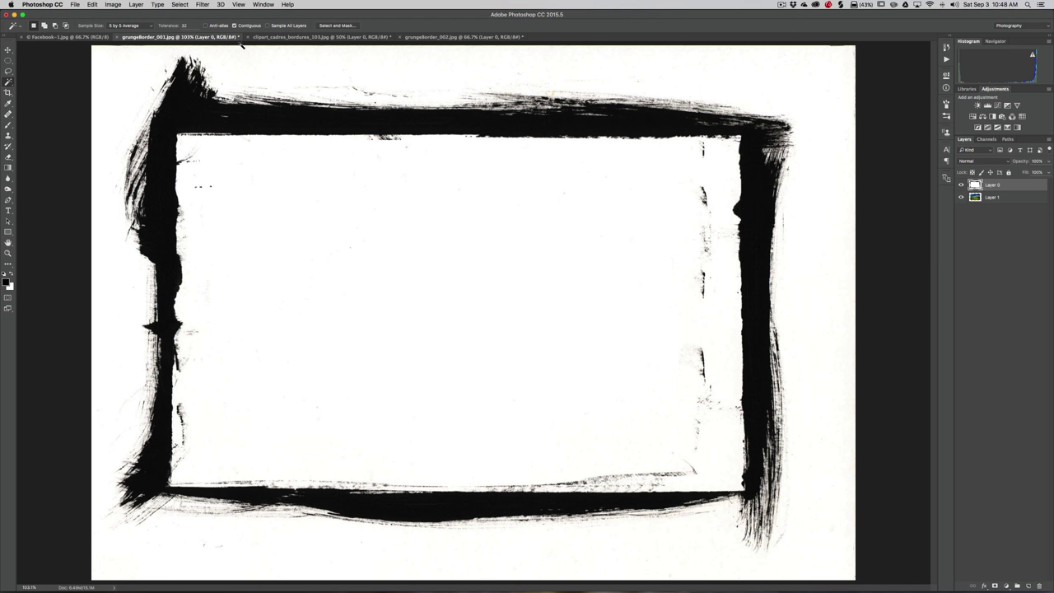
- Delete the frame's white interior with the Magic Wand, then undo that and deselect
click(474, 309)
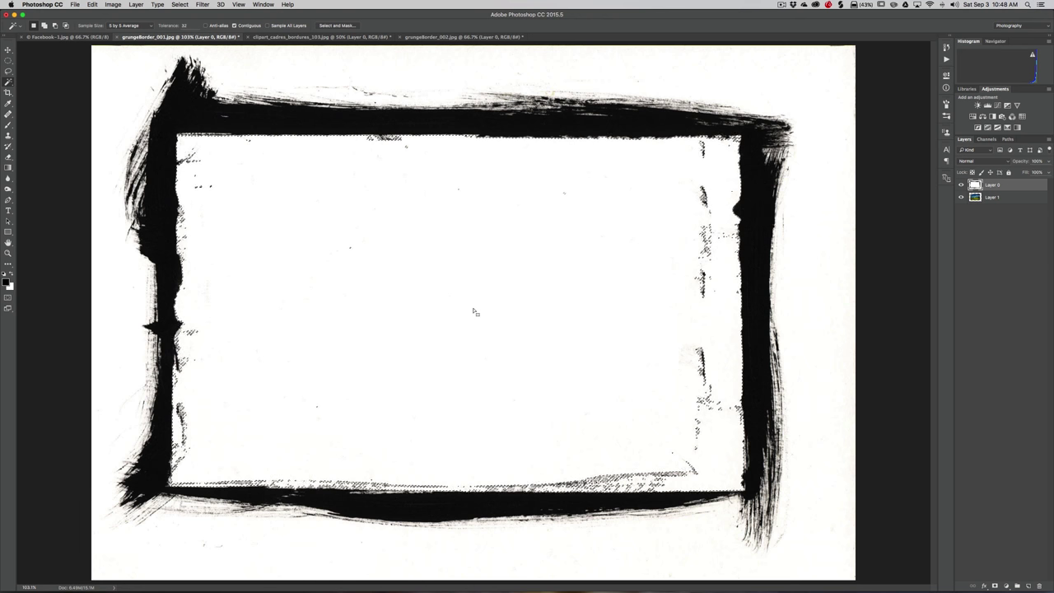
key(BackSpace)
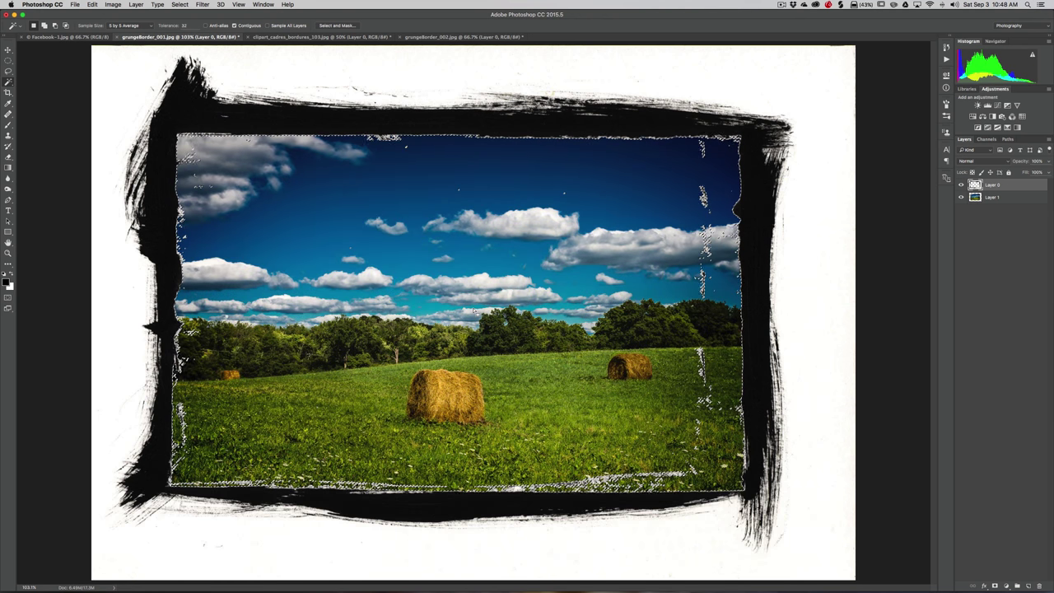
key(super+d)
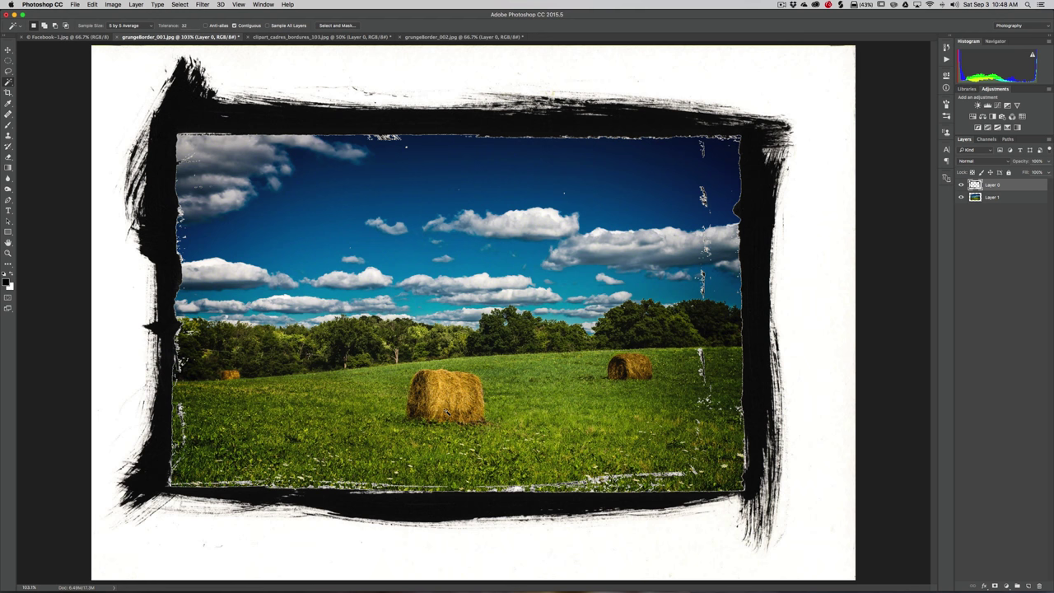
key(alt+super+z)
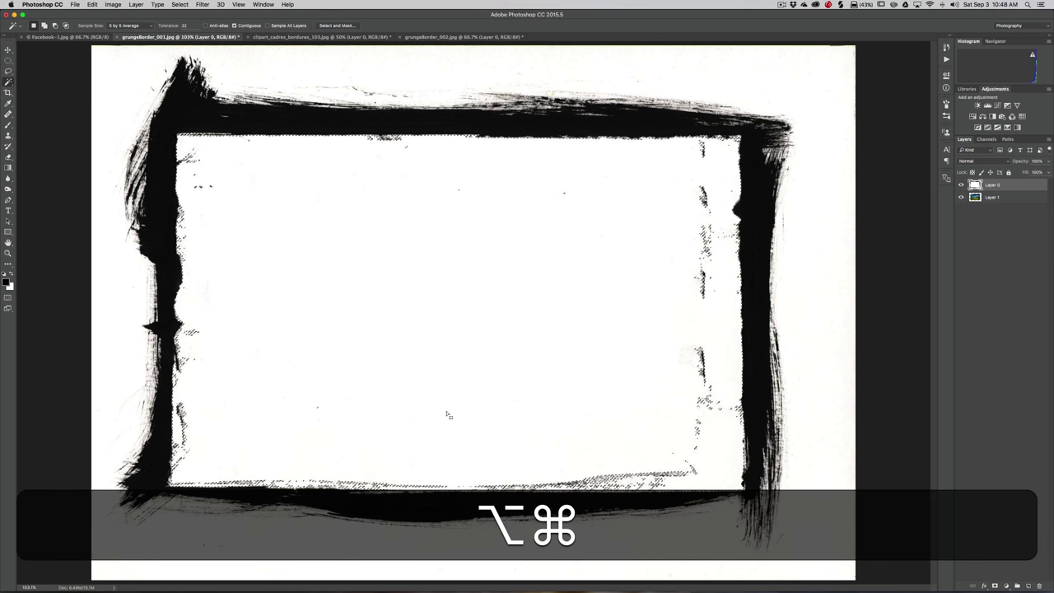
key(super+d)
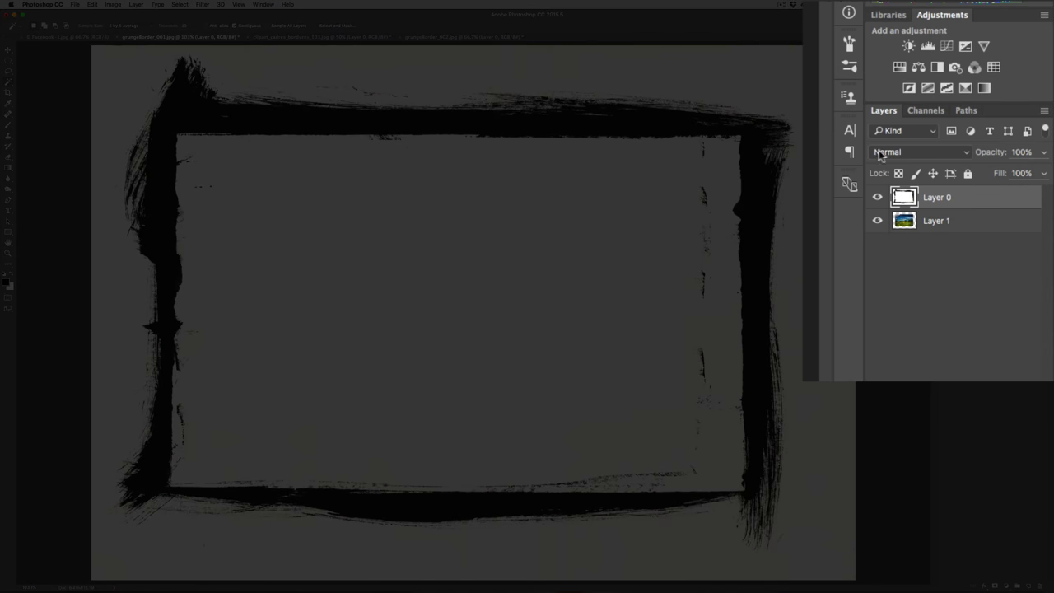
- Change Layer 0's blend mode to Darken
click(986, 160)
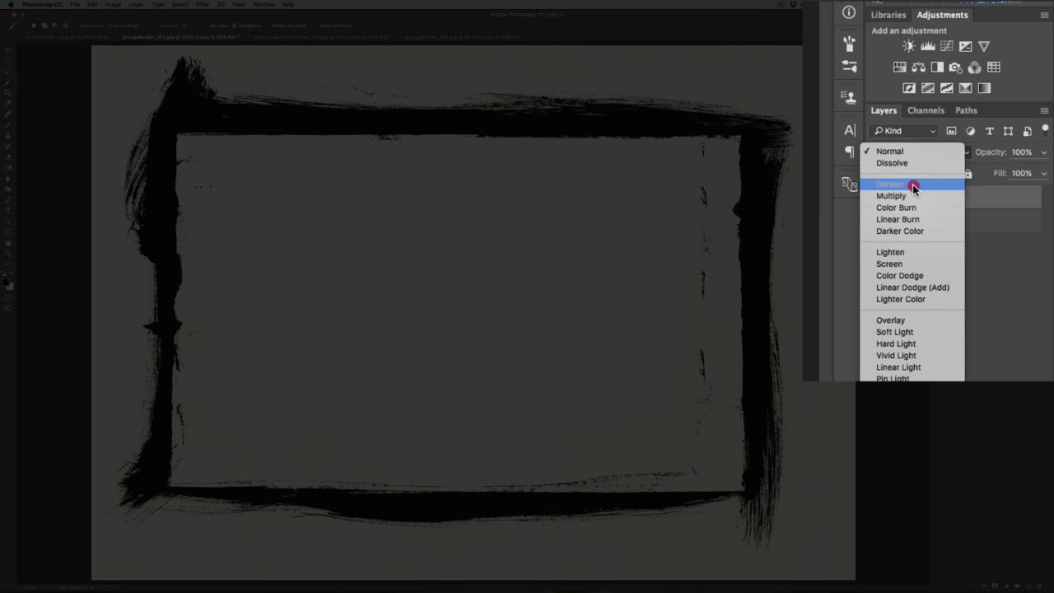
click(912, 183)
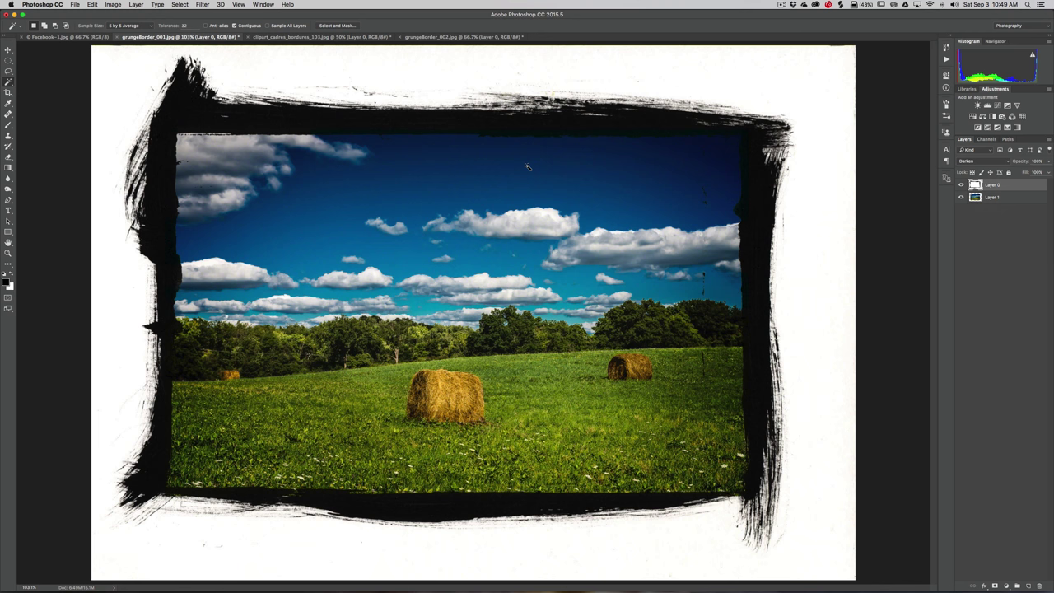
key(super)
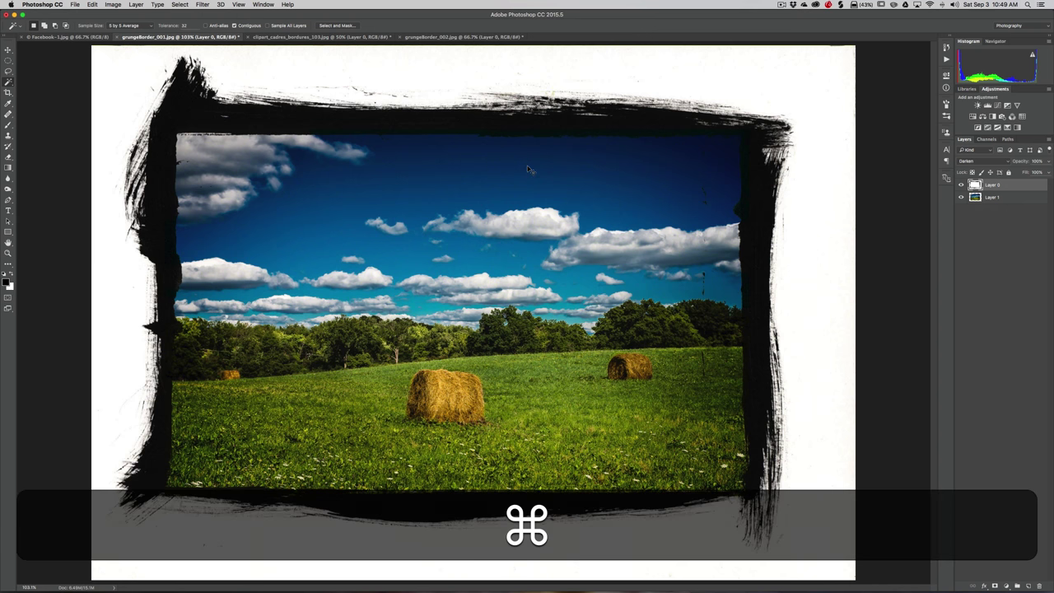
key(super+equal)
key(super+equal)
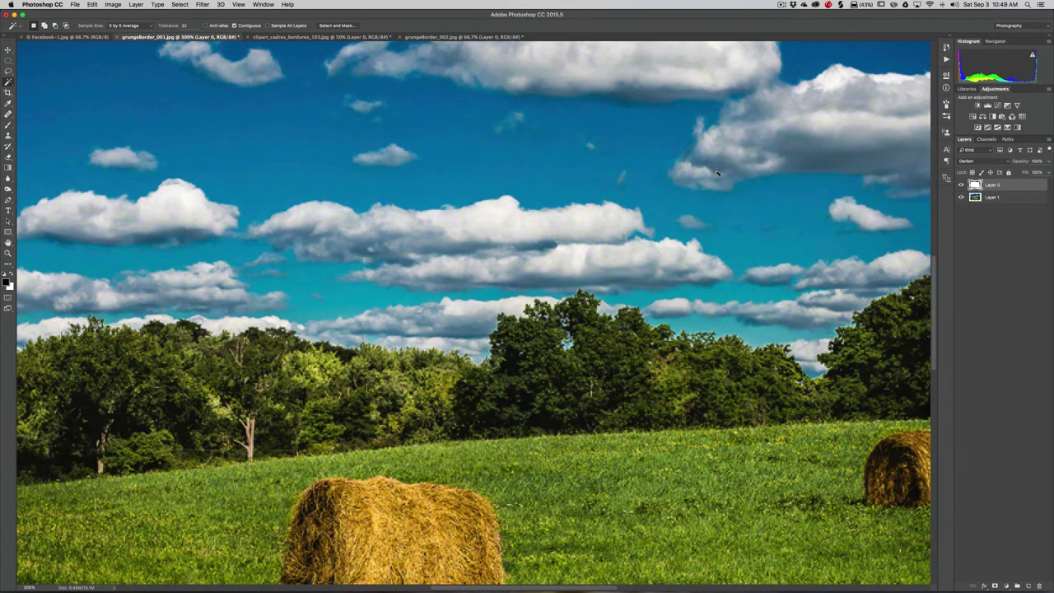
key(space)
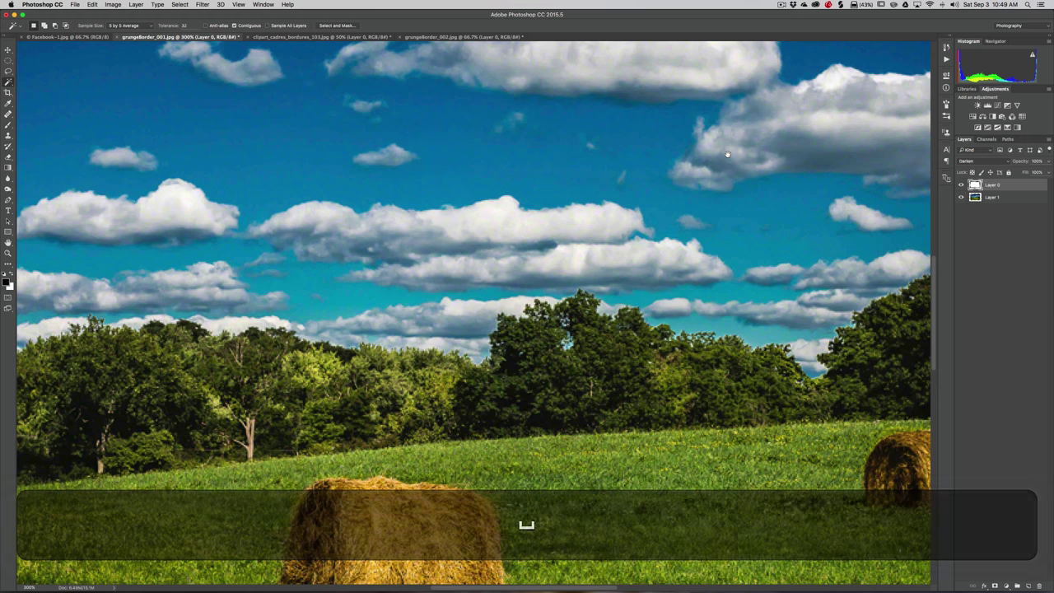
key(space)
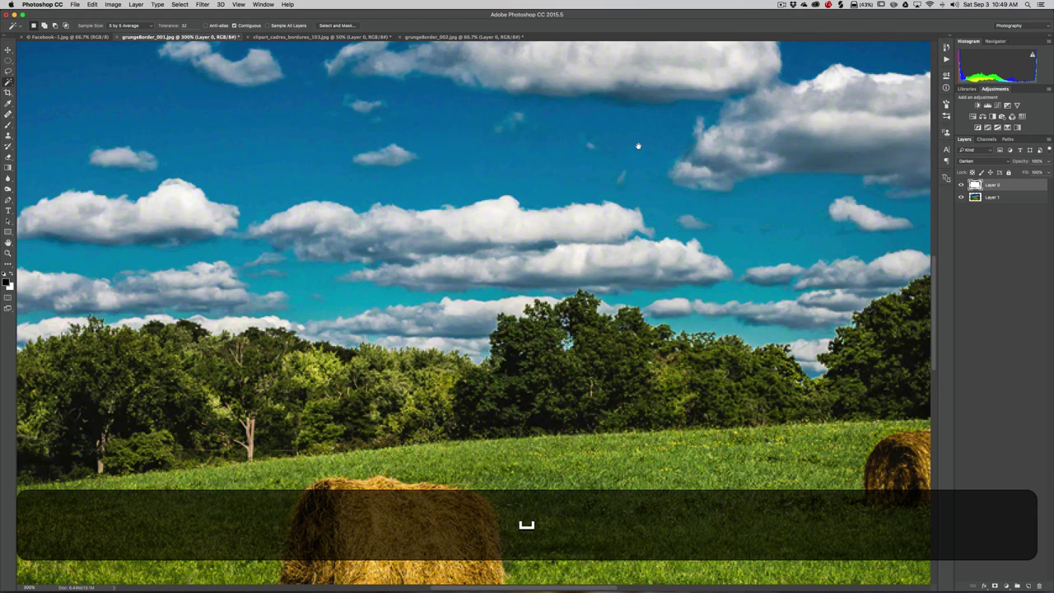
drag(634, 147, 195, 357)
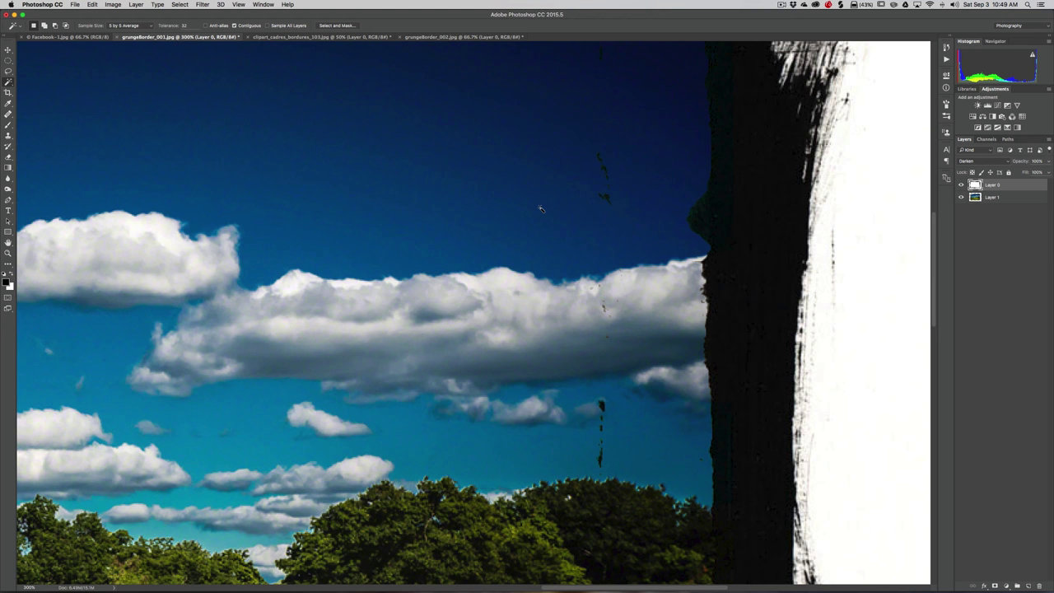
drag(541, 208, 789, 374)
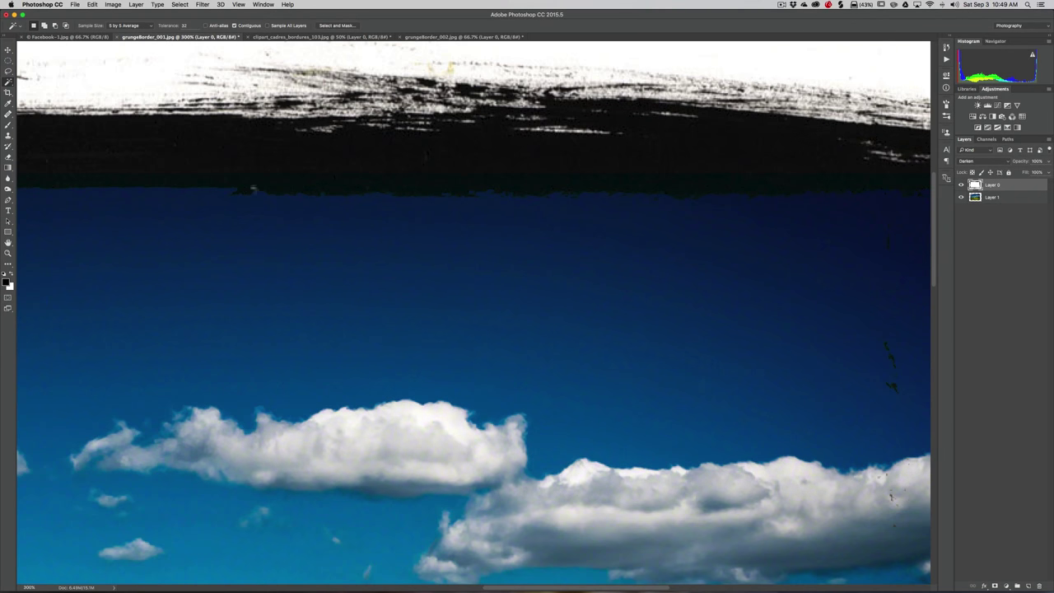
key(super)
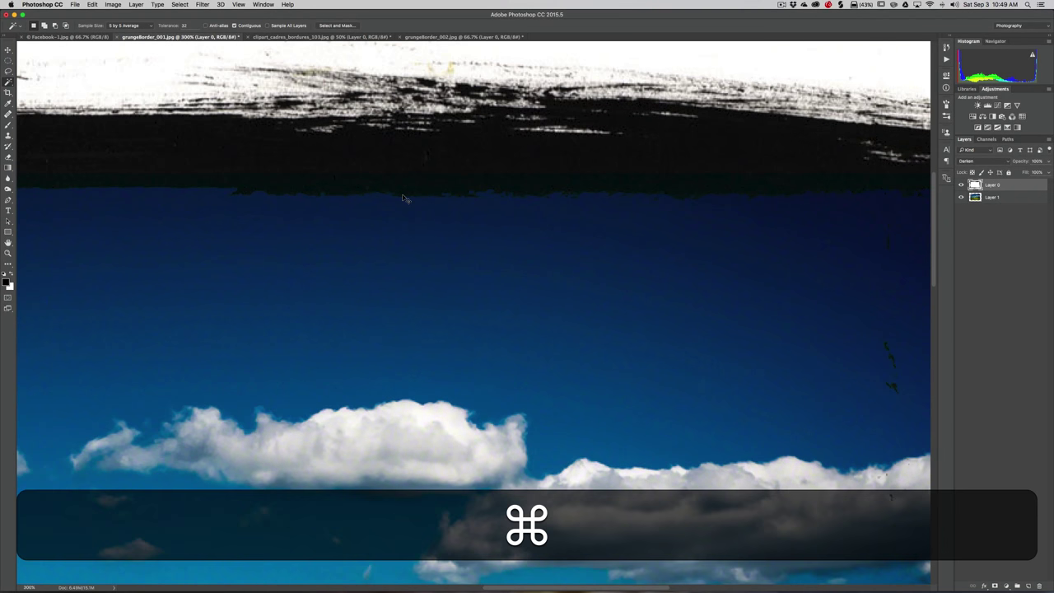
key(super+0)
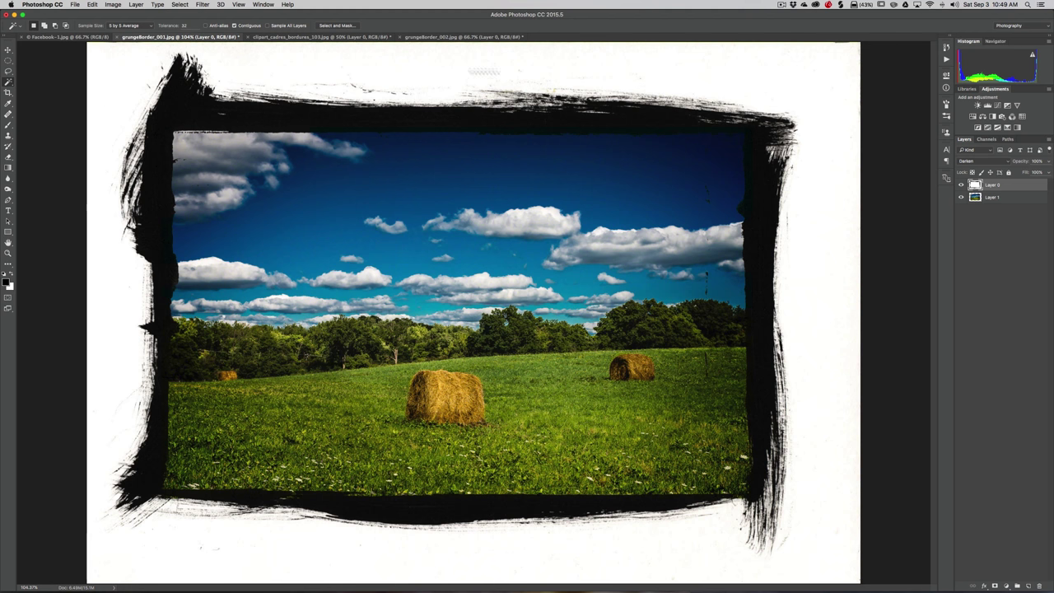
- Try Magic Wand selections of the white surround with Contiguous turned off, then back on
click(815, 78)
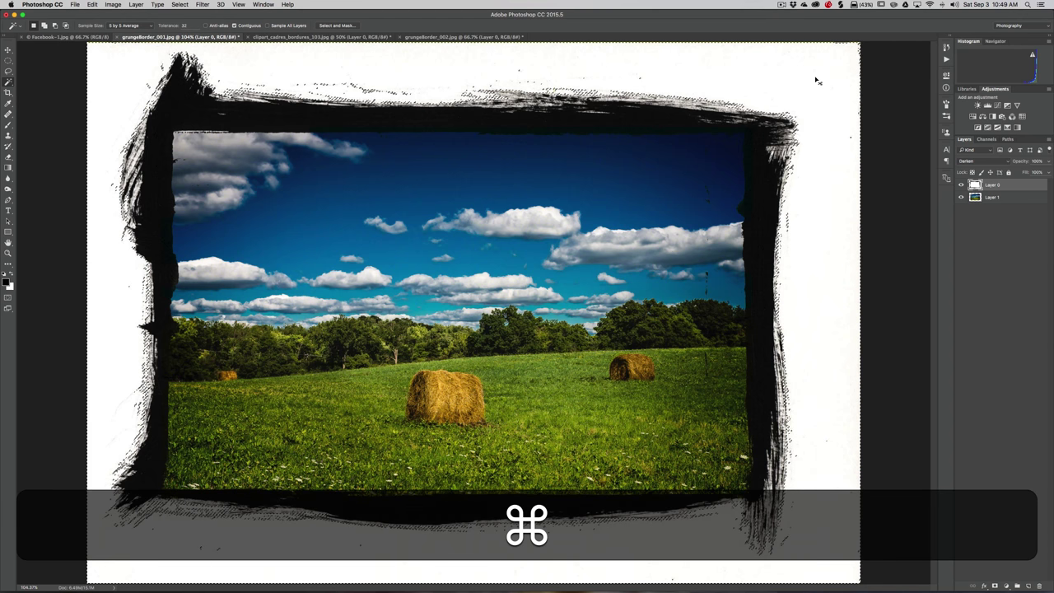
key(super+d)
click(235, 26)
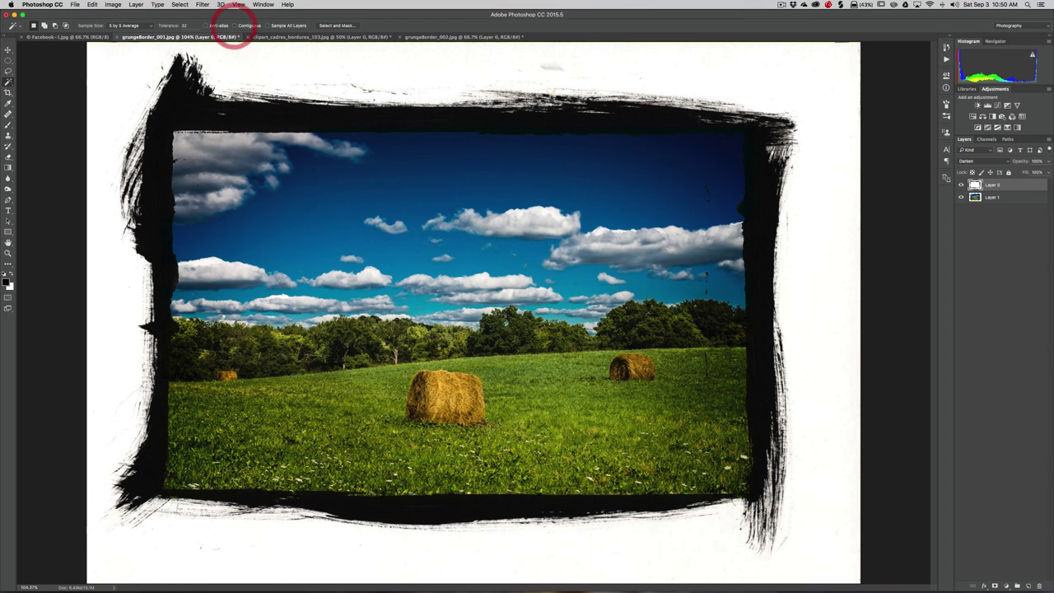
click(764, 73)
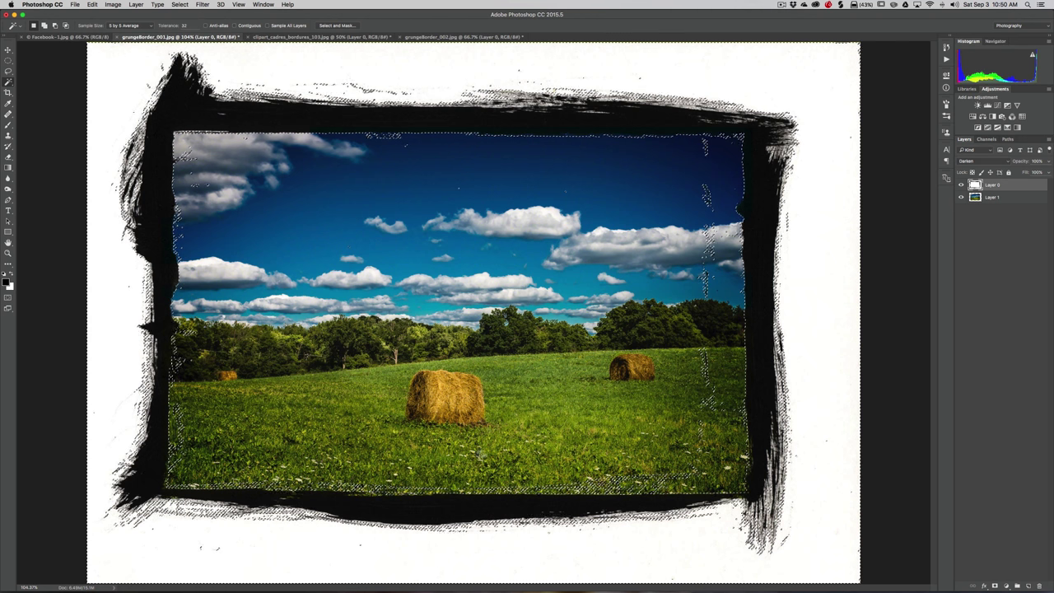
key(super+d)
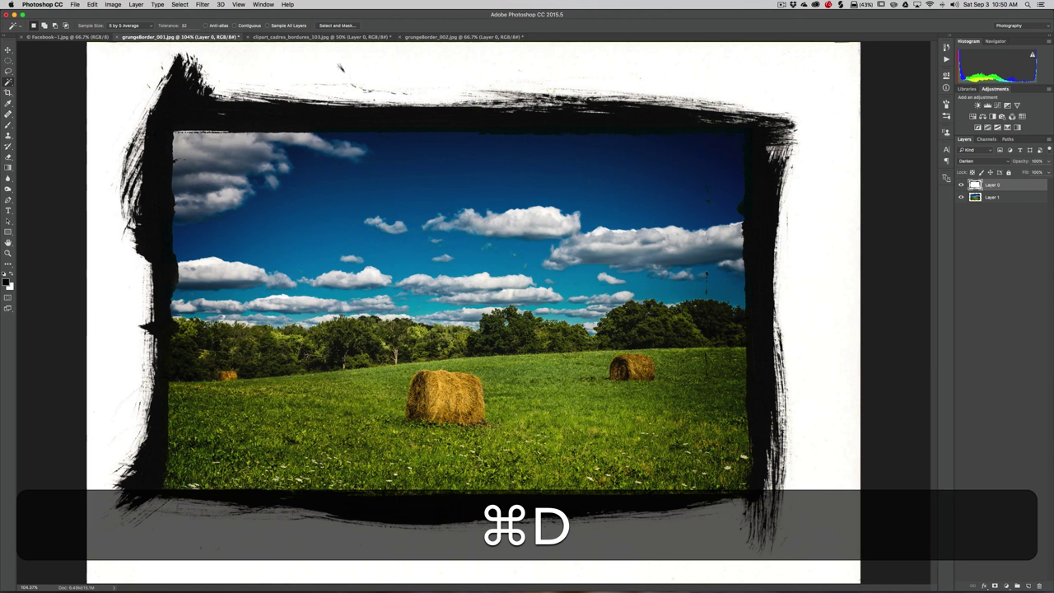
click(234, 26)
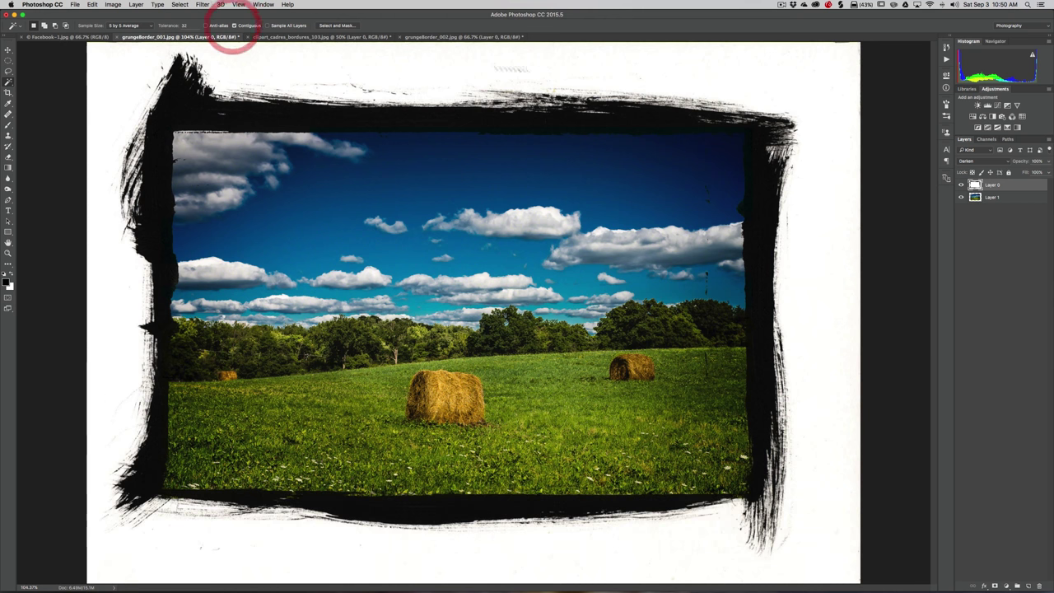
- Select the connected white area outside the grunge border and delete it to transparency
click(757, 66)
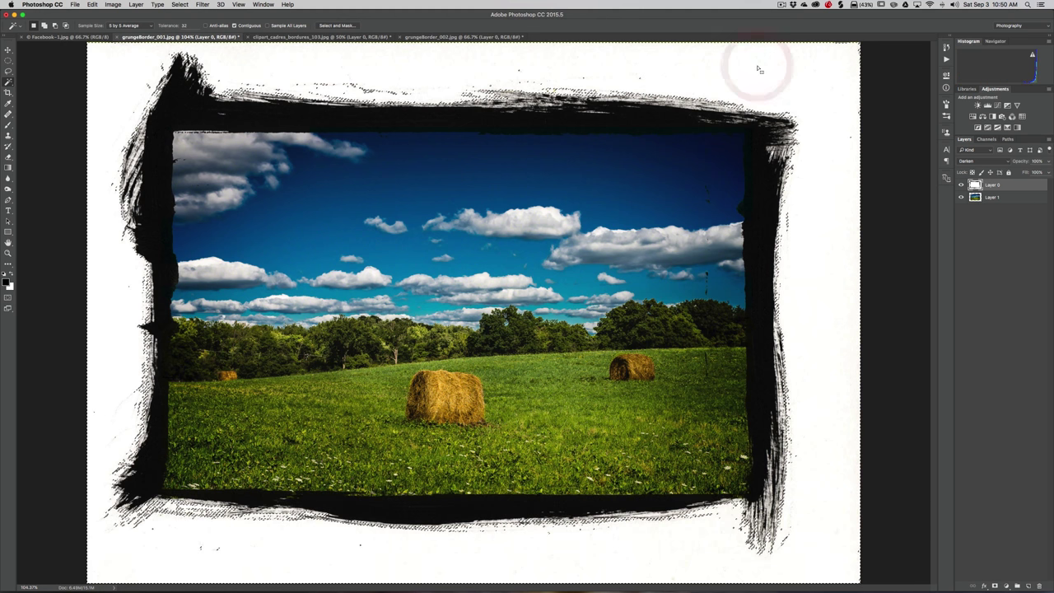
key(BackSpace)
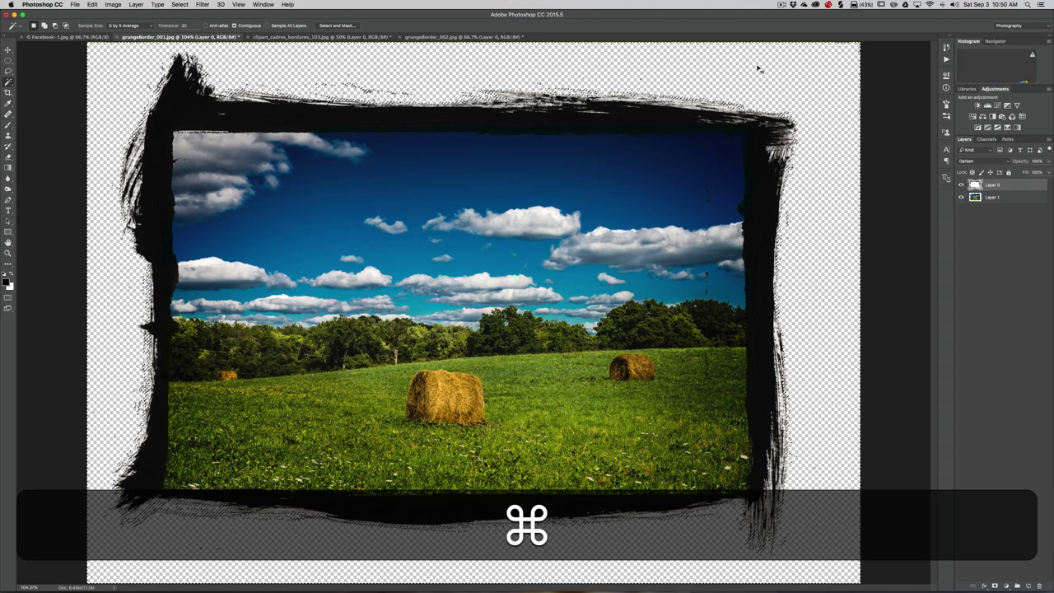
key(super+d)
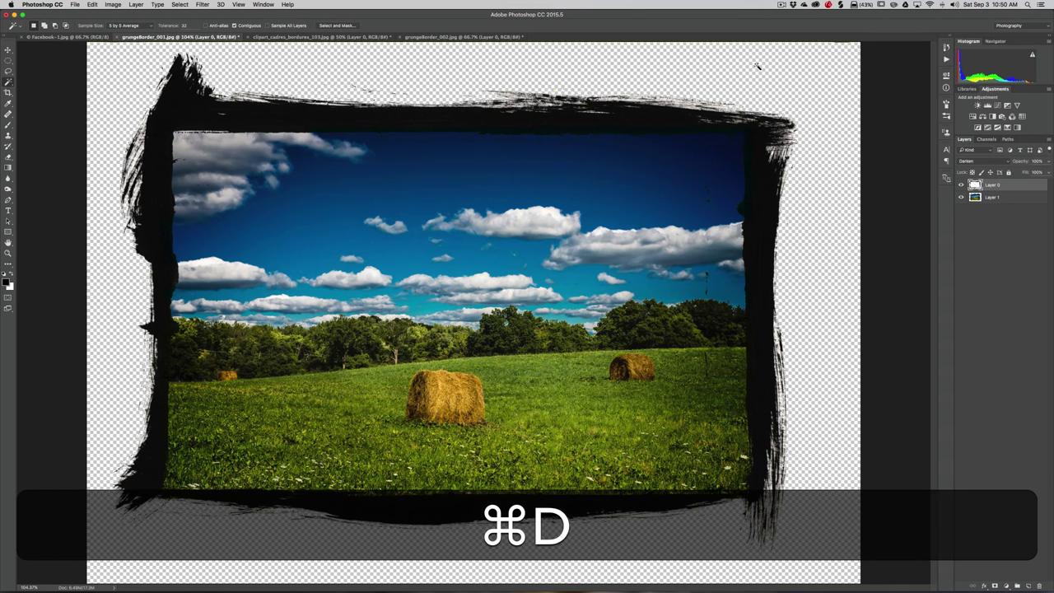
key(super+minus)
key(super+minus)
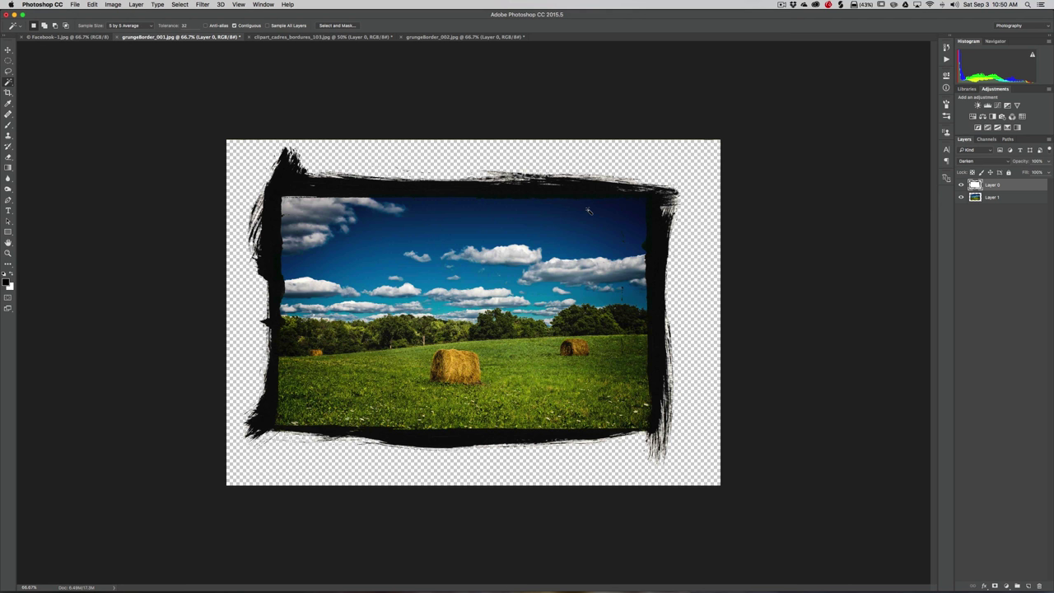
click(334, 39)
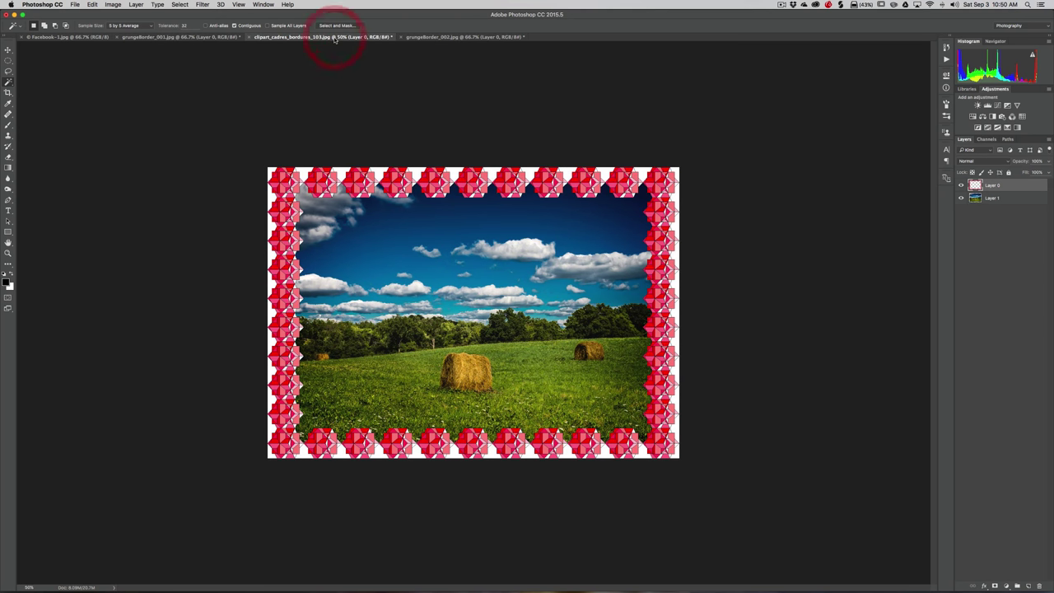
click(88, 38)
click(144, 38)
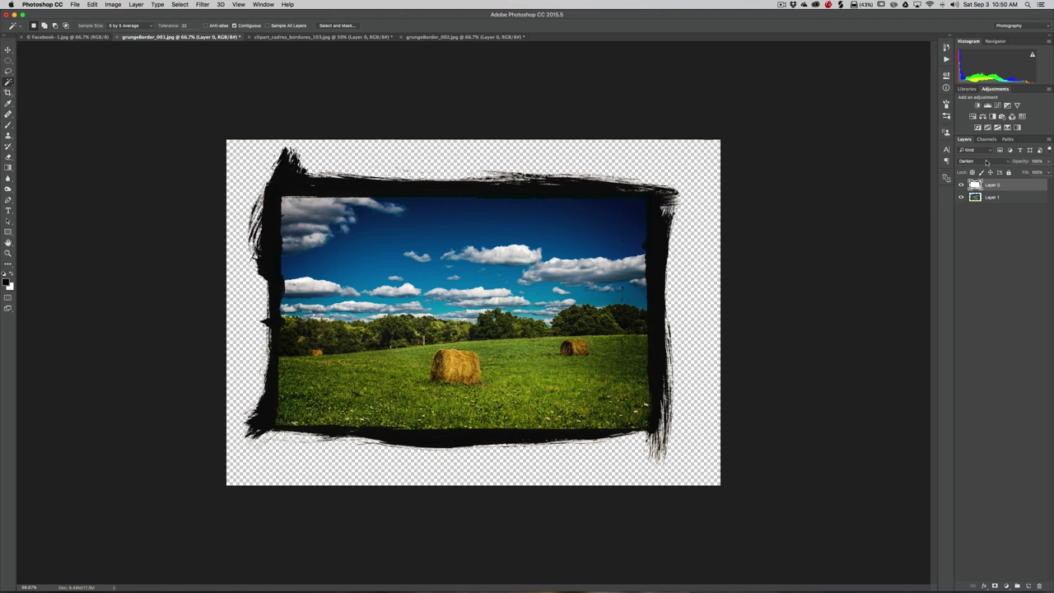
click(982, 162)
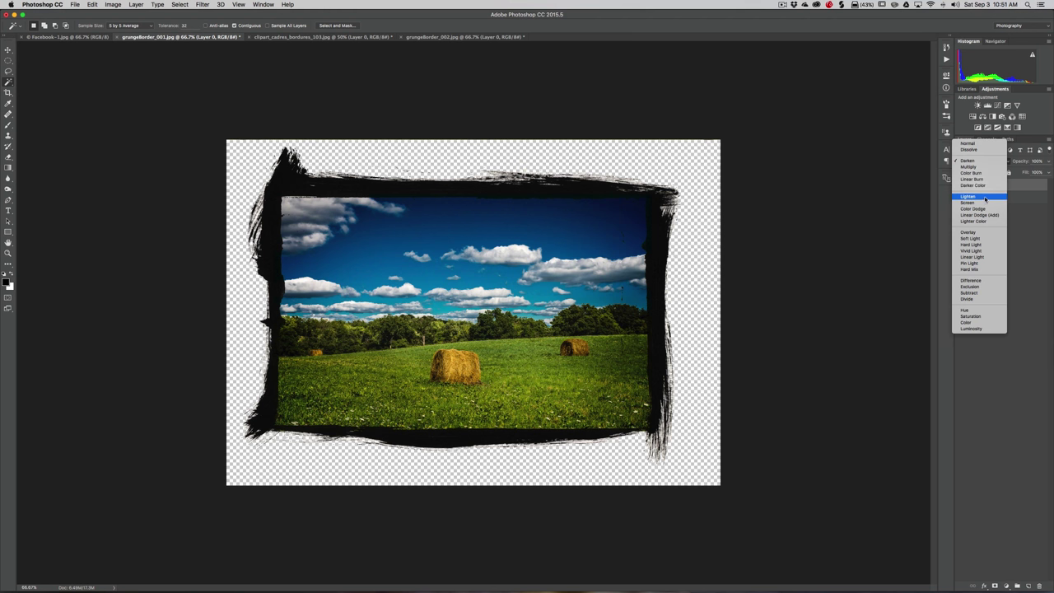
click(1023, 188)
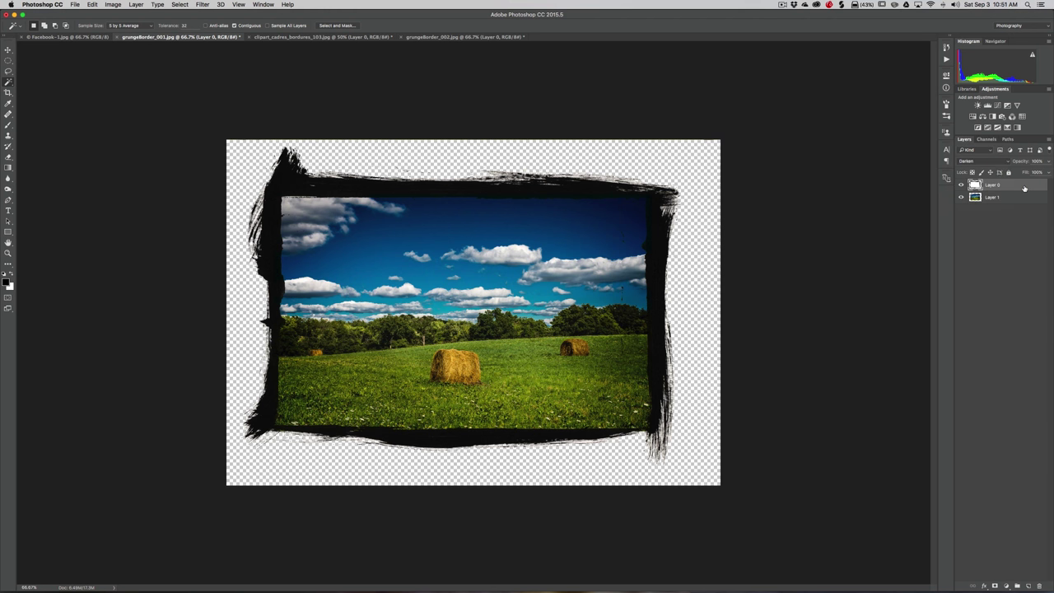